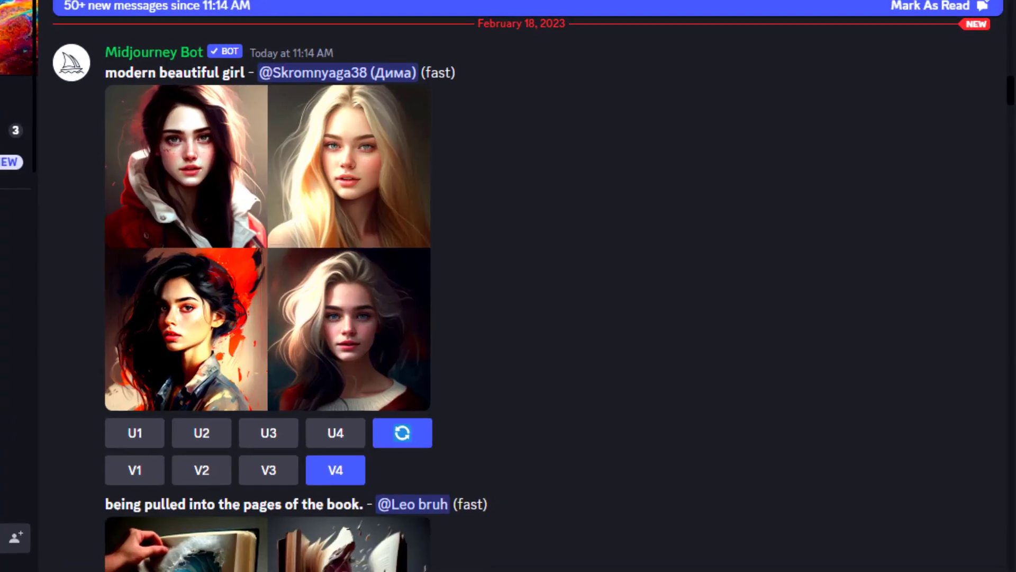
Look through the image grids posted by the Midjourney Bot and bring up the /imagine command in the message box.
scroll(62, 222, down, 15)
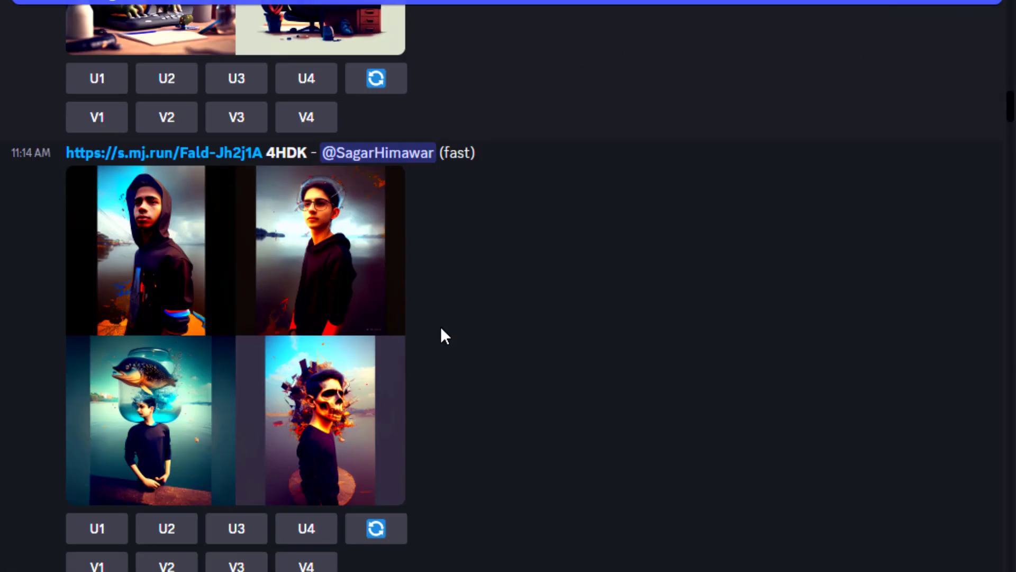
scroll(441, 329, down, 20)
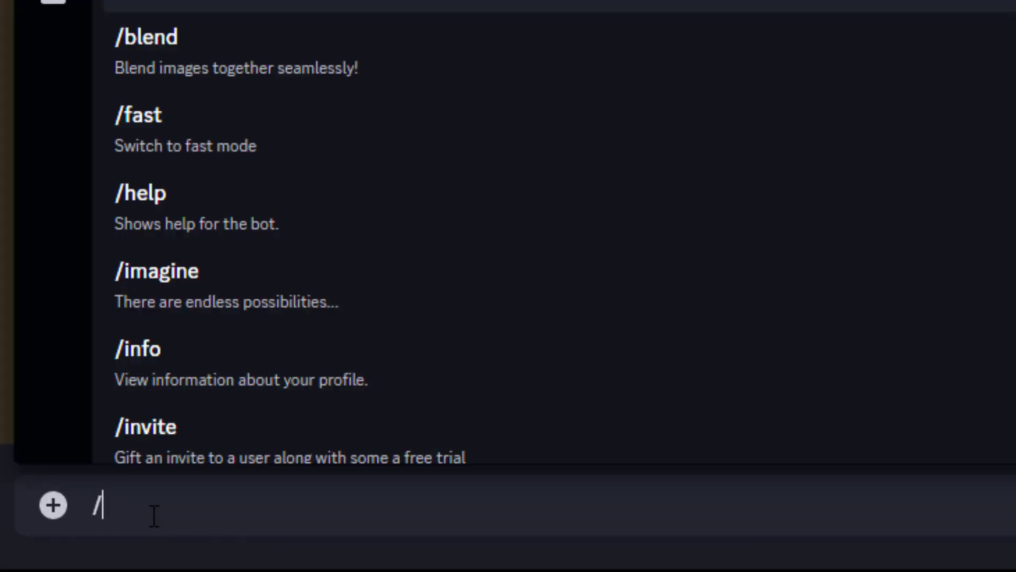
text(ima)
key(Tab)
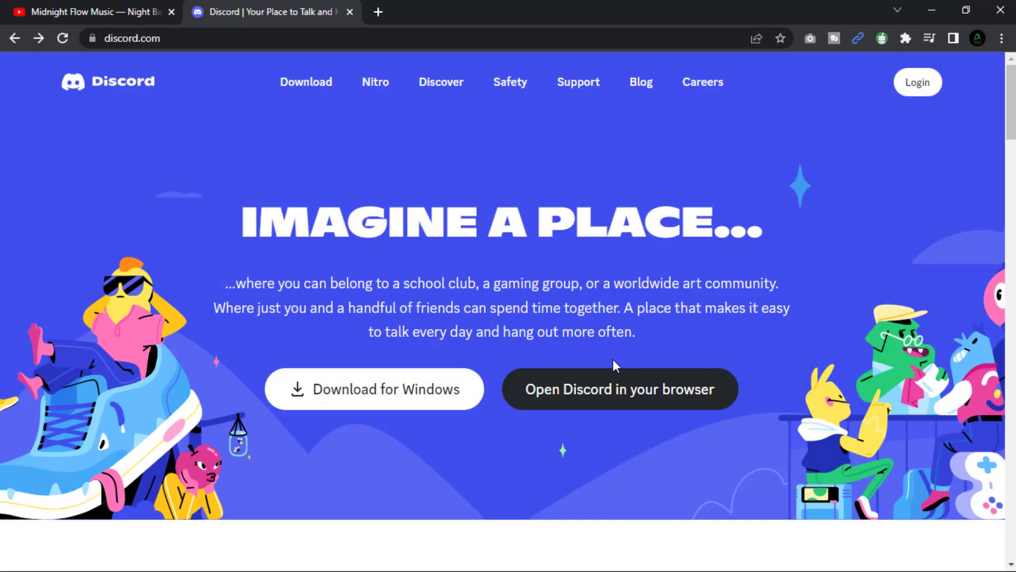
click(618, 391)
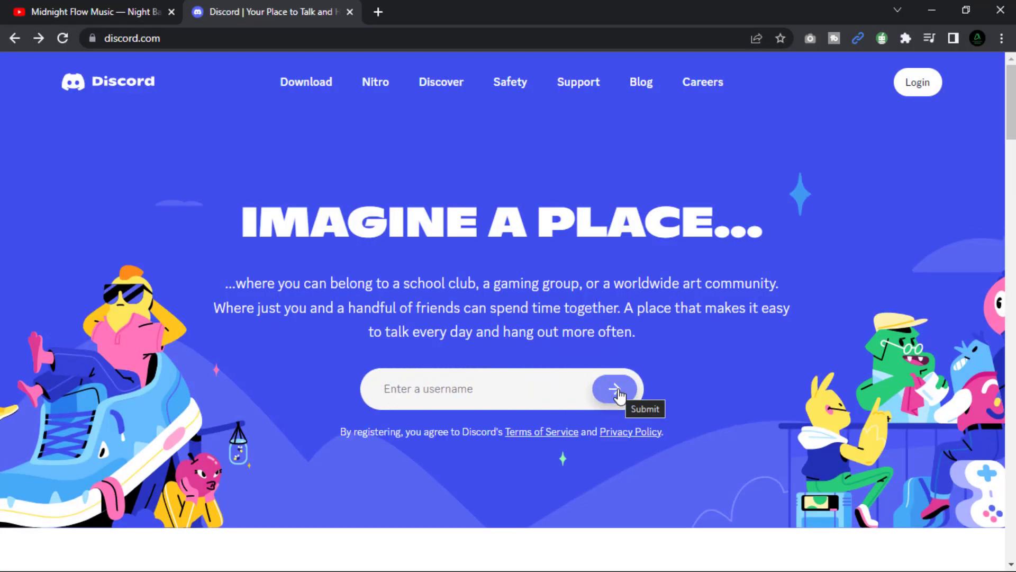
click(617, 390)
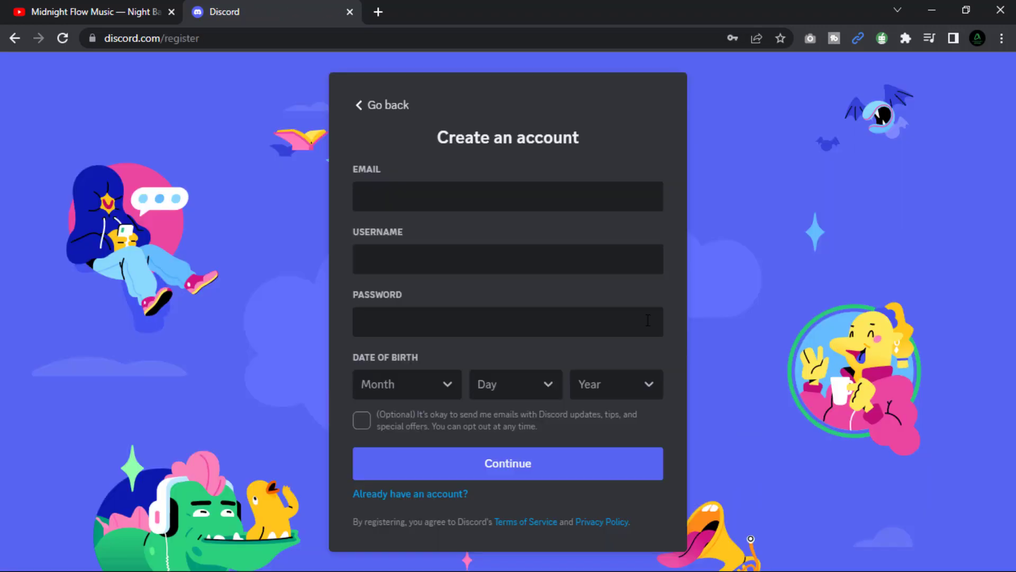
click(415, 192)
key(Tab)
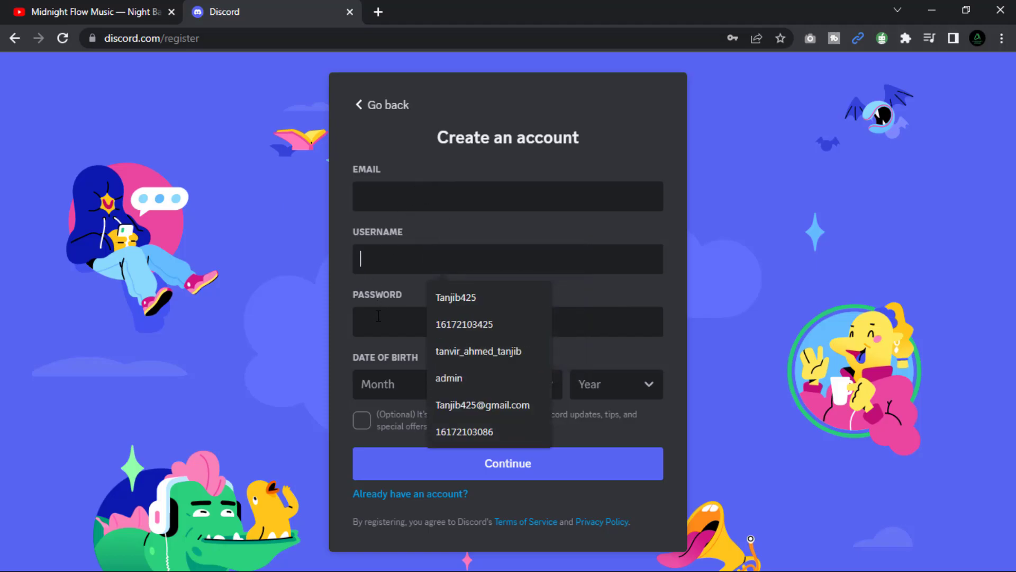
key(Tab)
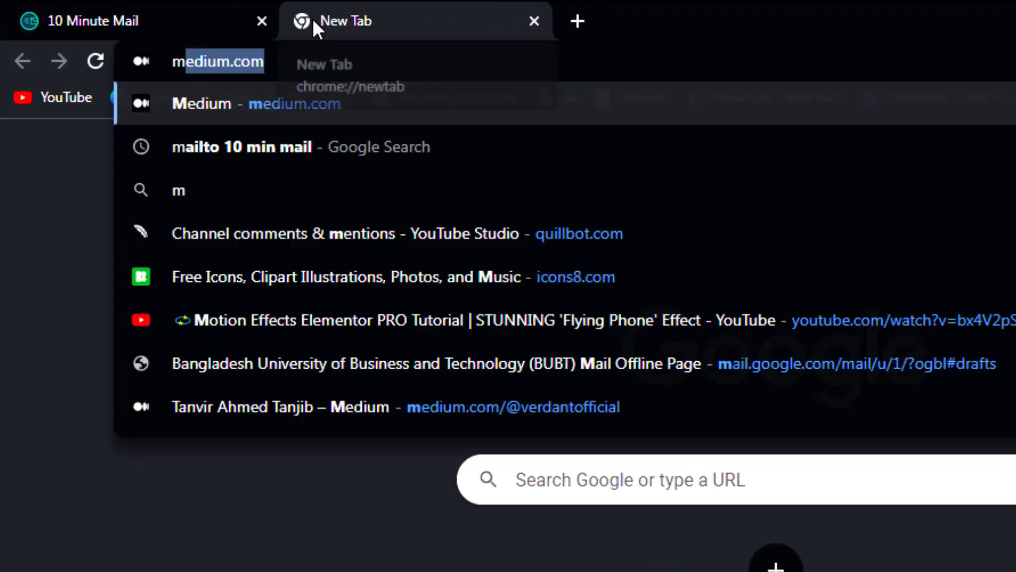
Search Google for "midjourney" and open the official Midjourney website from the results.
text(jou)
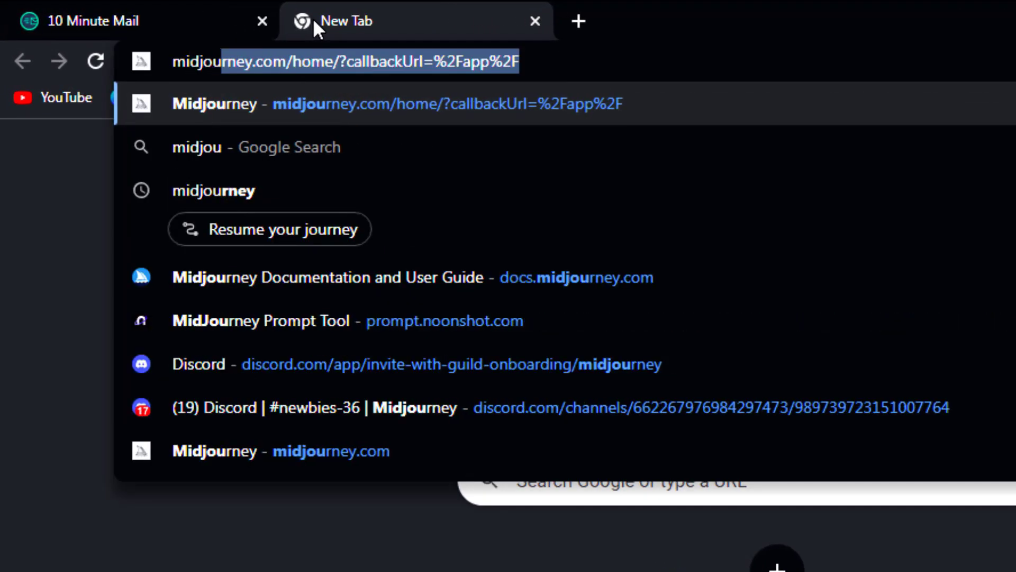
text(rney)
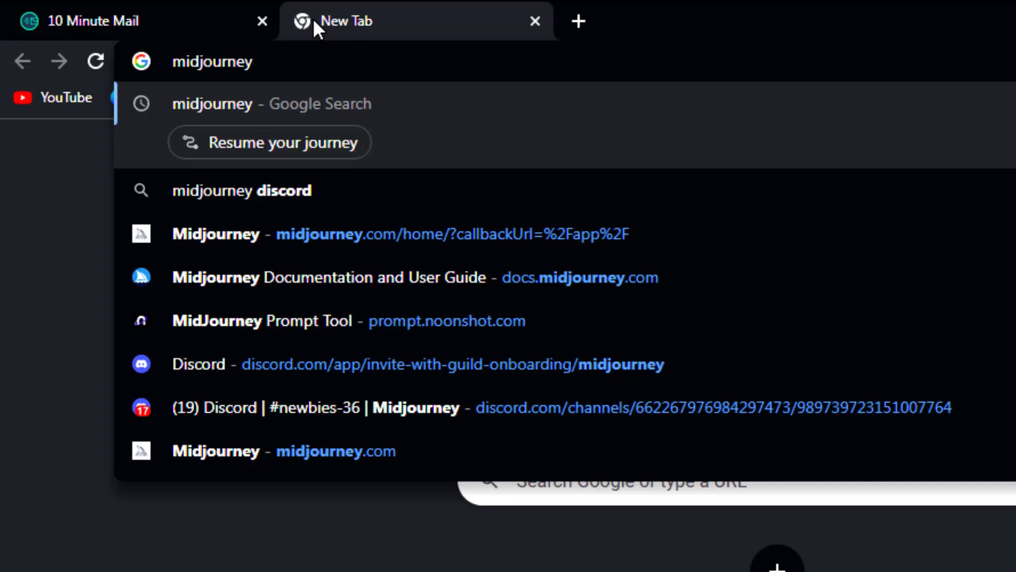
key(Return)
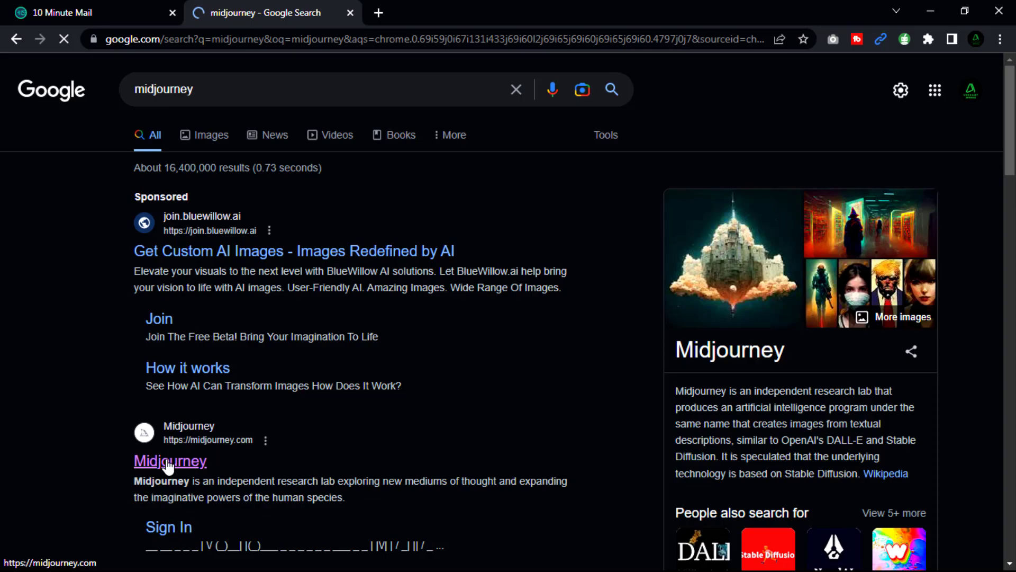
scroll(168, 465, down, 3)
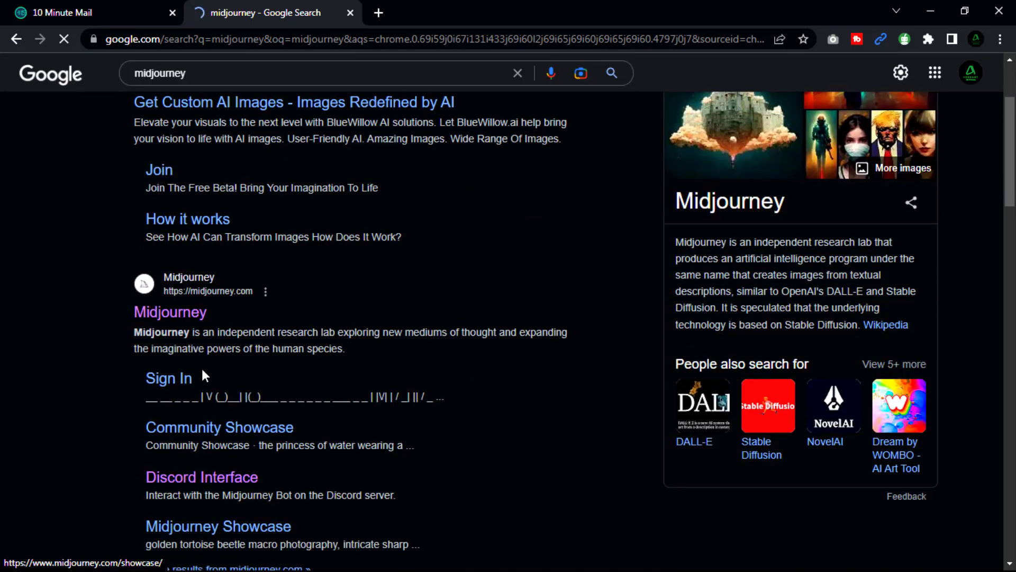
click(169, 317)
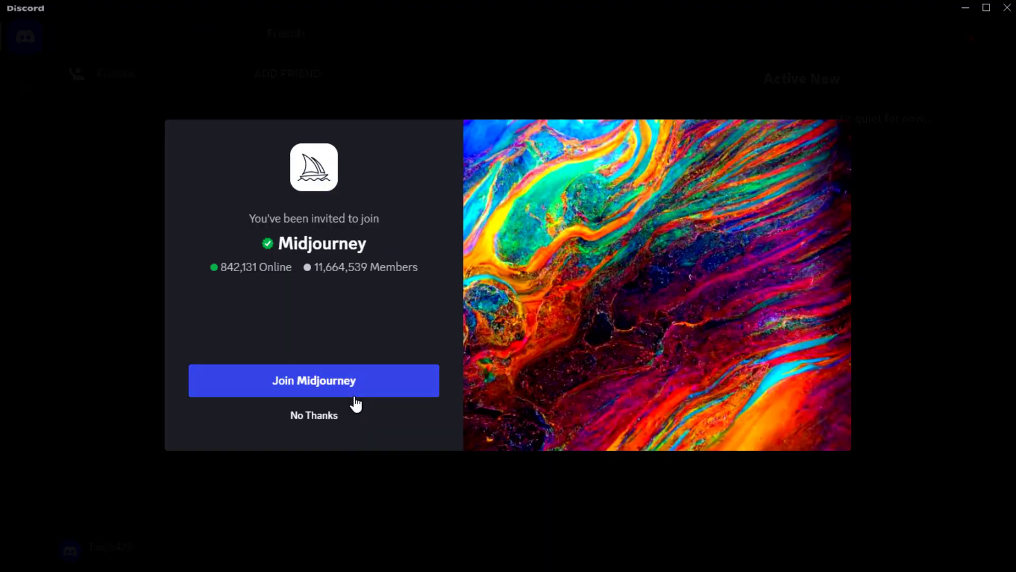
Accept the invitation to join the Midjourney server and complete the human verification by selecting the guitar images.
click(312, 387)
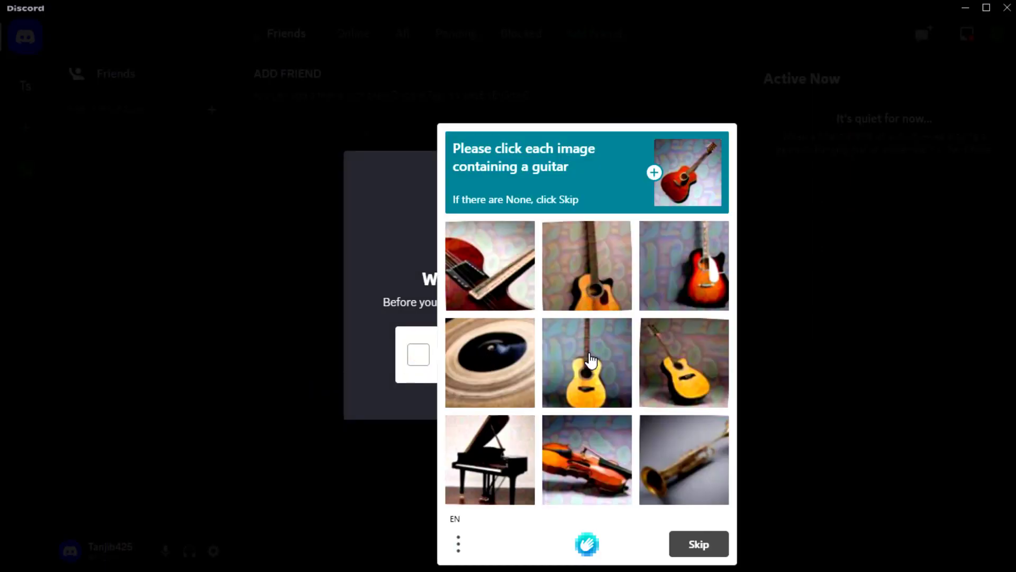
click(592, 360)
click(682, 362)
click(701, 273)
click(590, 262)
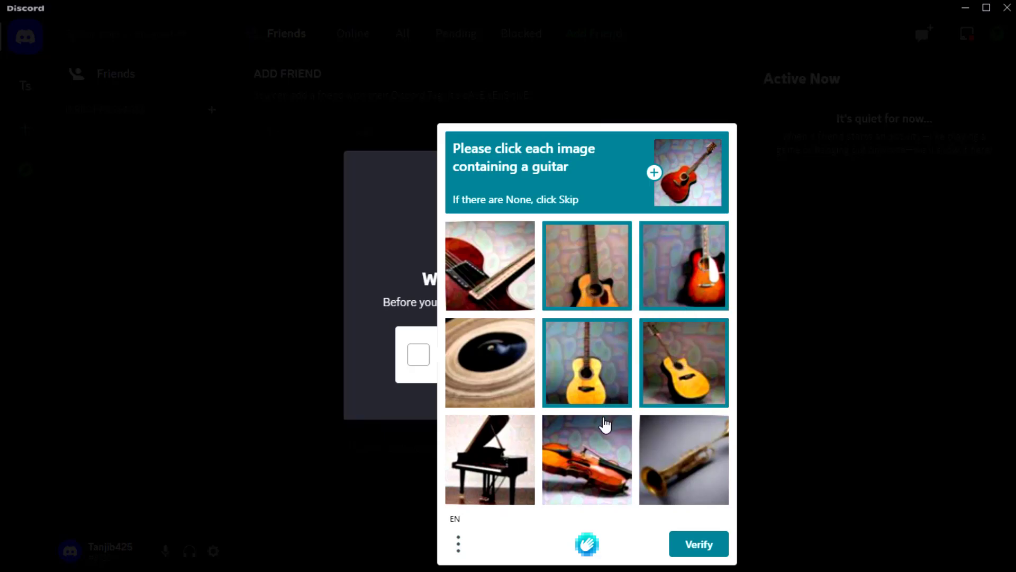
click(709, 548)
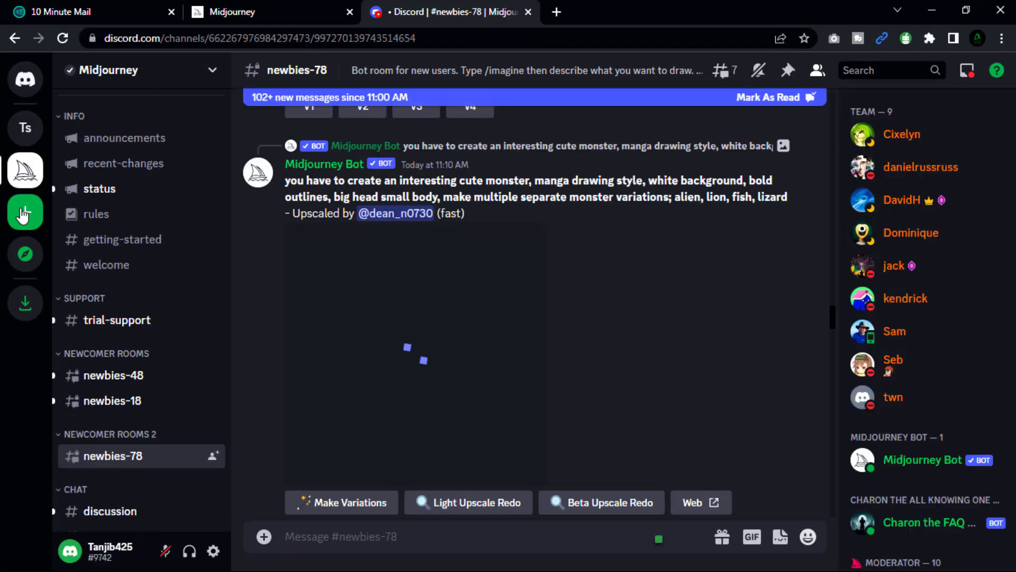
Create a custom Discord server named "AI", skipping the question about who the server is for.
click(22, 212)
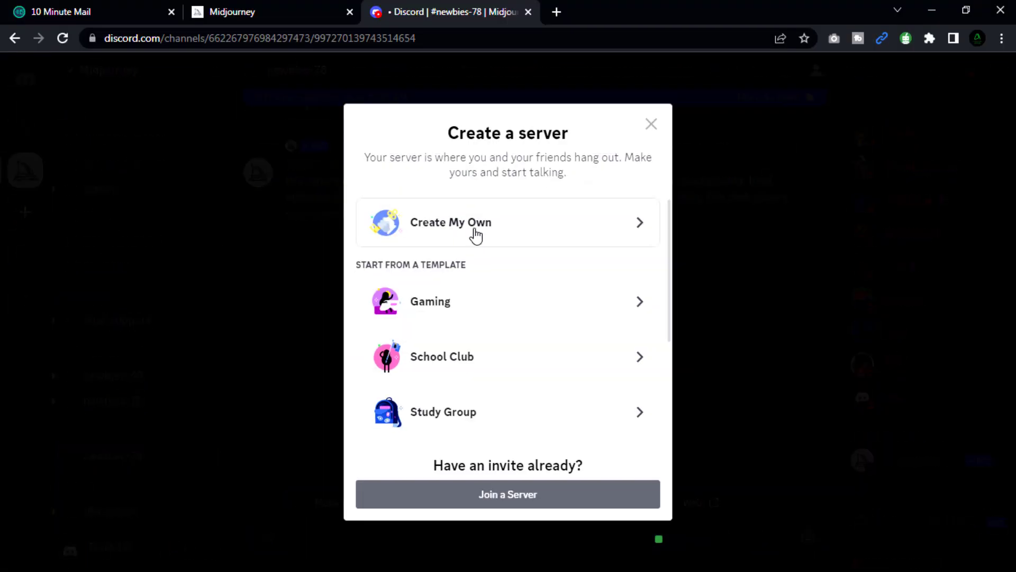
click(475, 233)
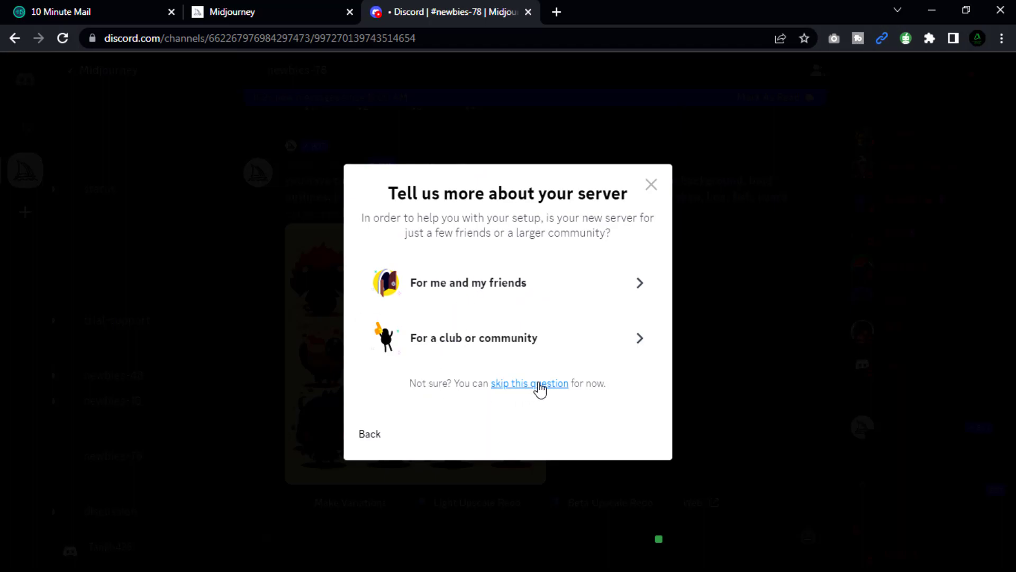
click(540, 384)
drag(471, 365, 358, 365)
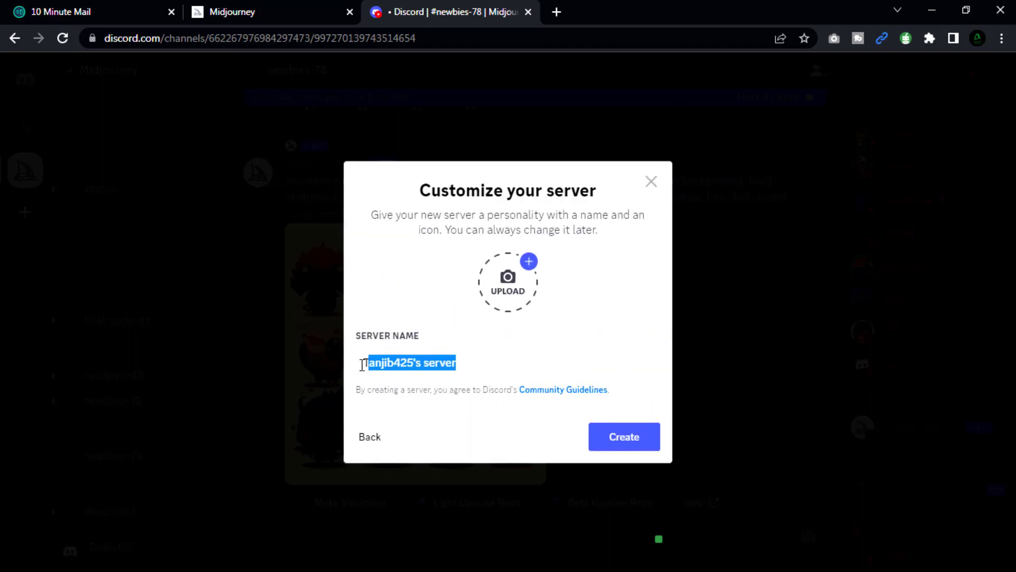
text(AI)
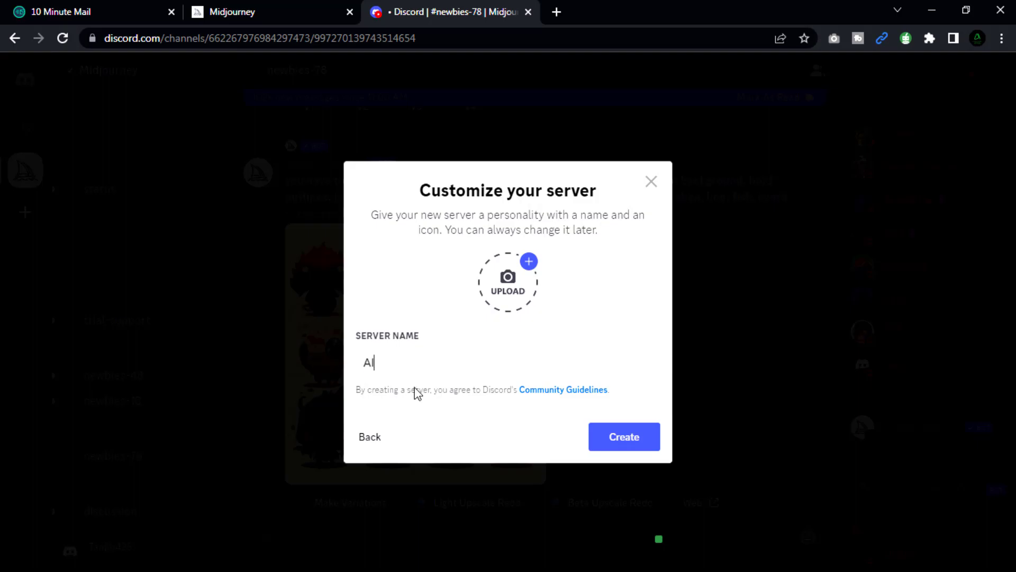
click(641, 440)
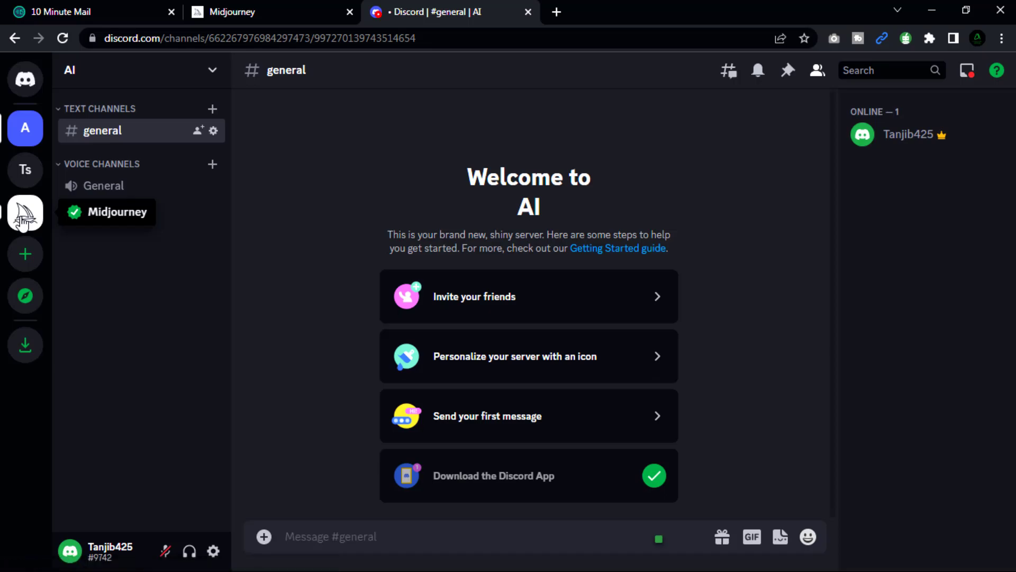
Return to the Midjourney server and start adding the Midjourney Bot to a server from its member profile.
click(22, 221)
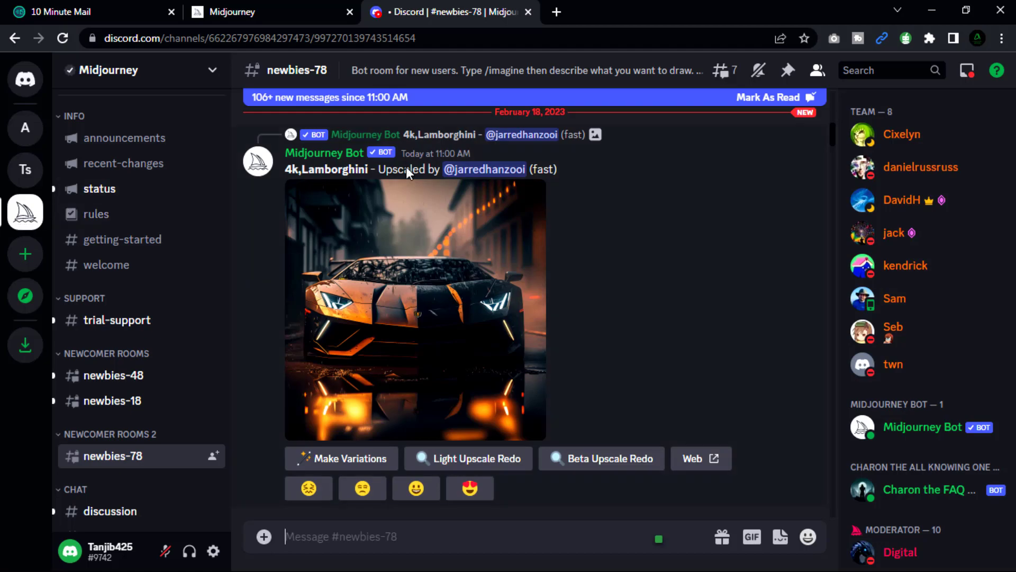
click(817, 72)
click(817, 71)
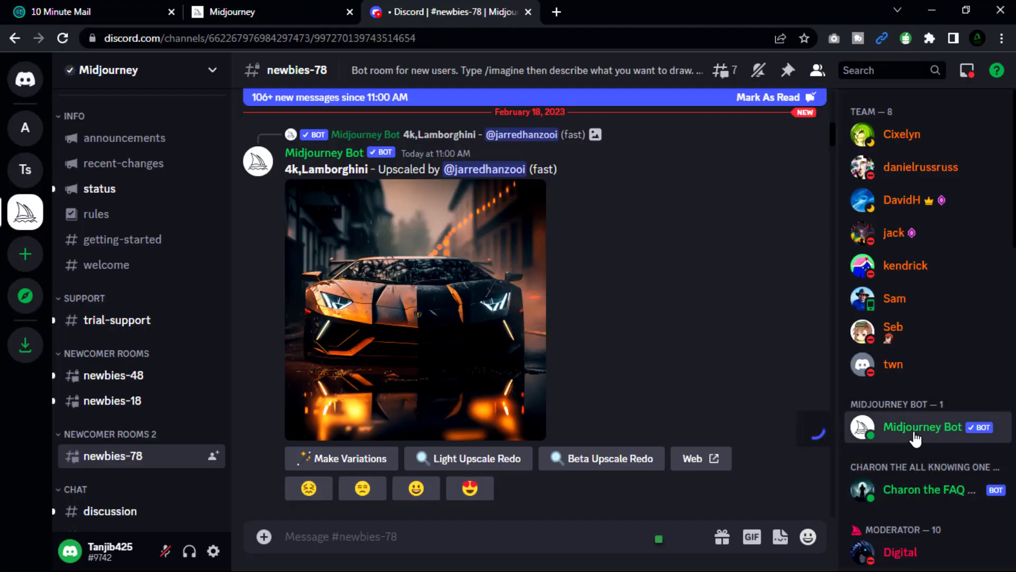
click(915, 438)
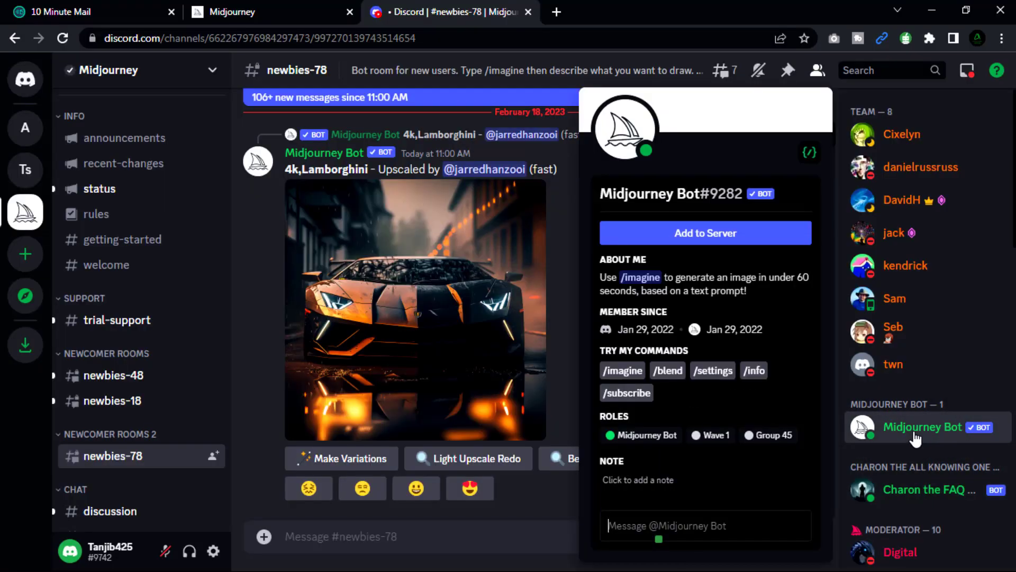
click(691, 239)
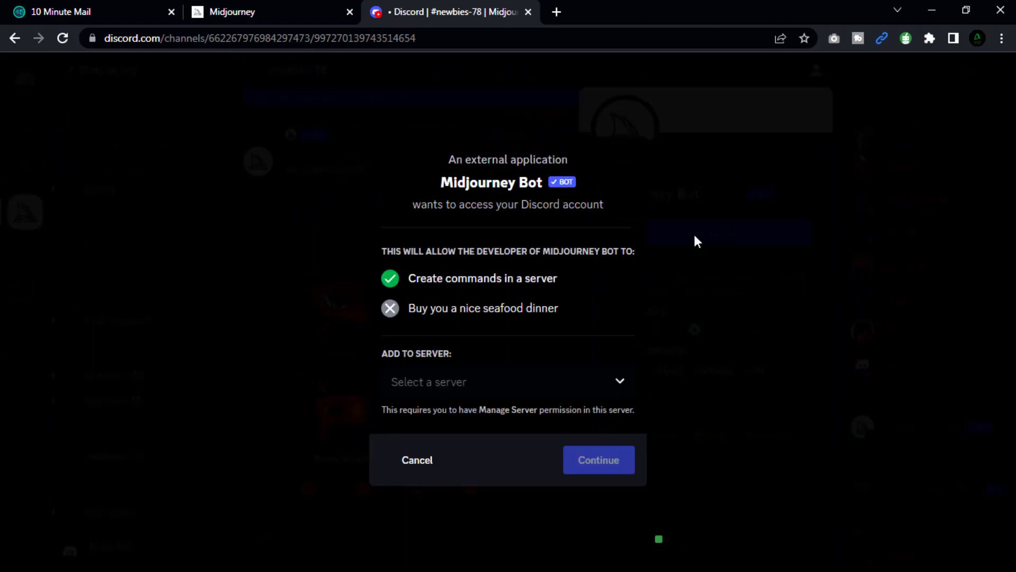
Choose the AI server for the Midjourney Bot, authorize it with all listed permissions and answer the human check.
click(592, 386)
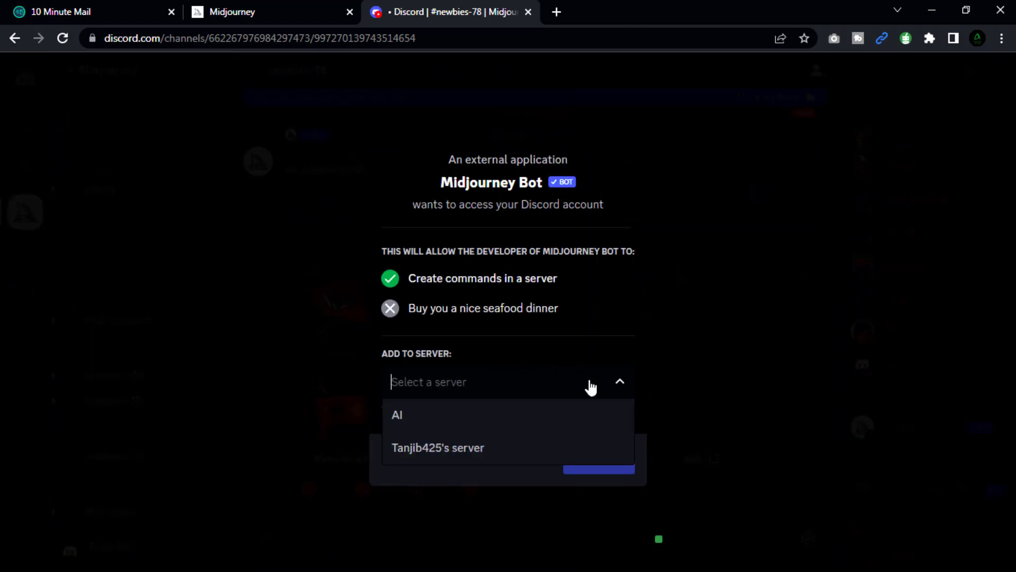
click(412, 420)
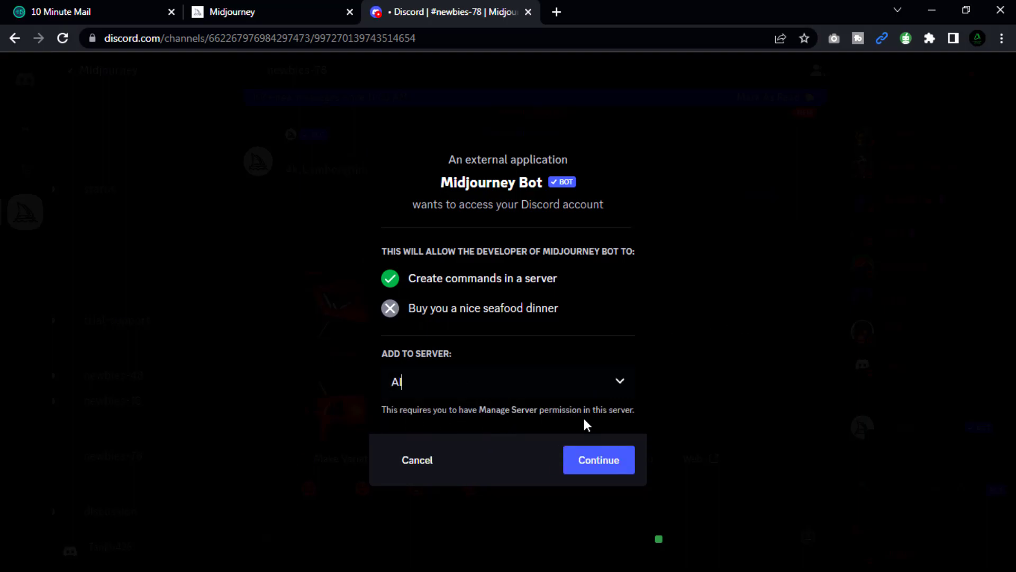
click(605, 462)
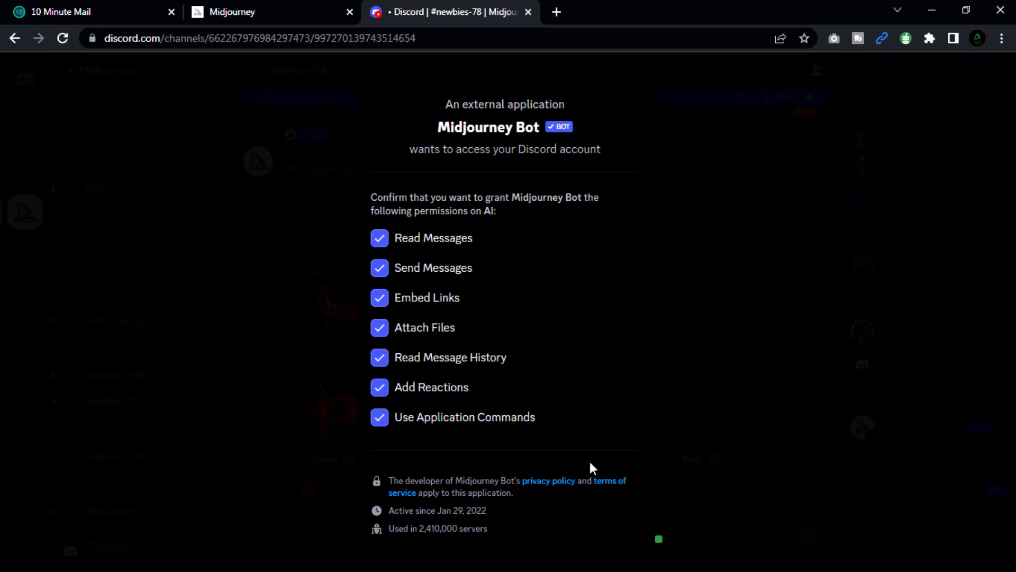
scroll(603, 455, down, 3)
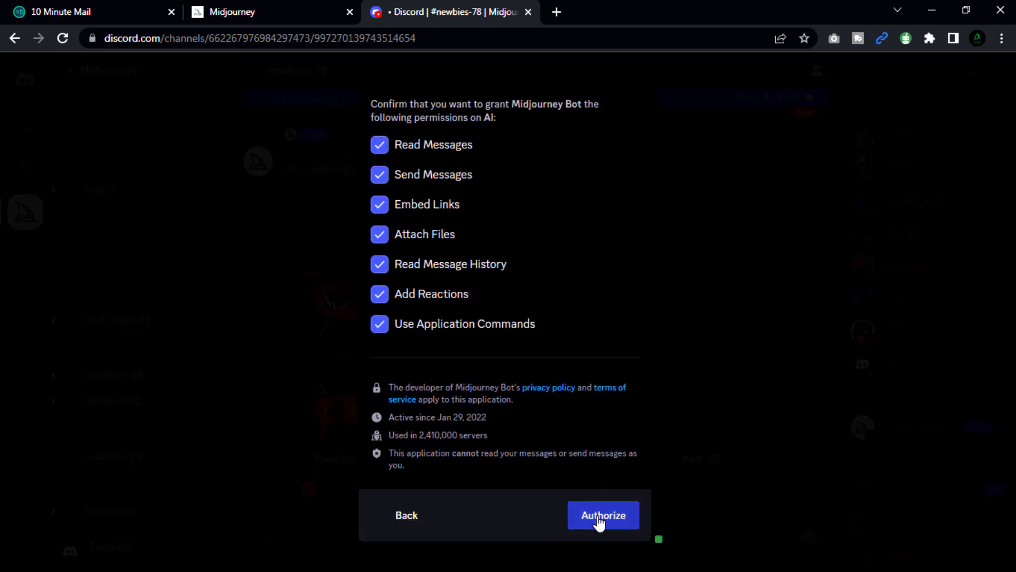
click(599, 519)
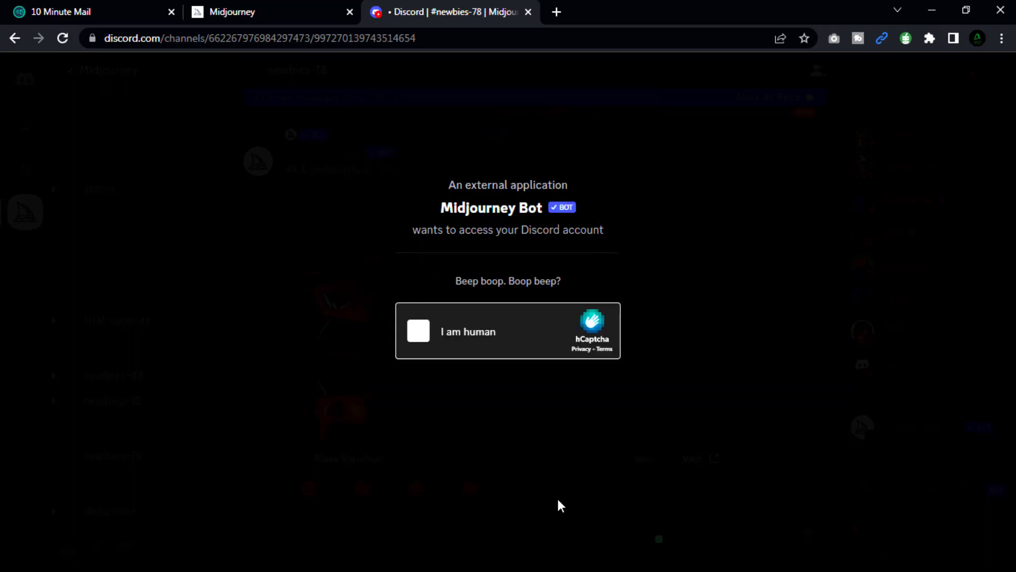
click(427, 349)
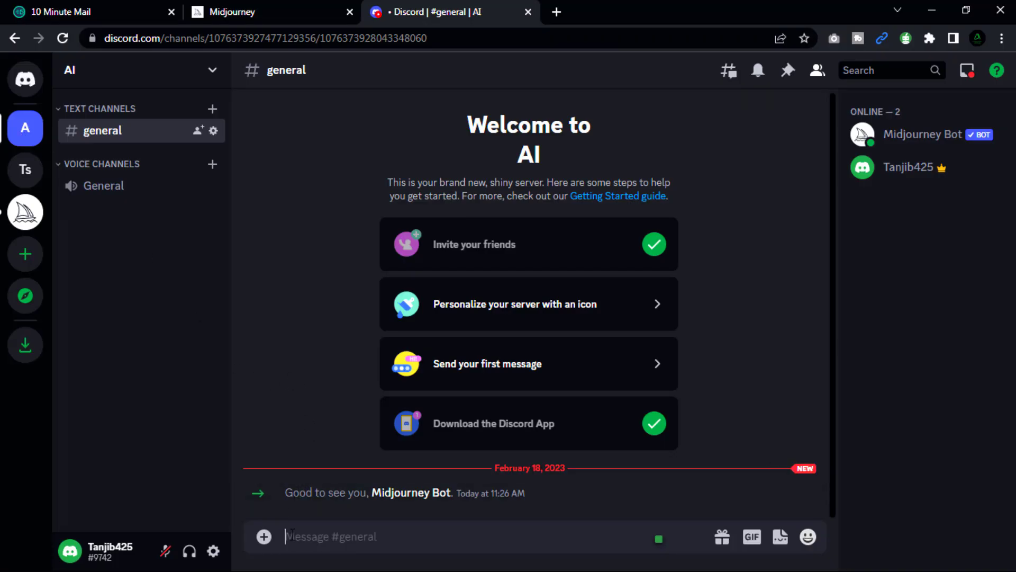
Begin an /imagine command in the AI server's general text channel.
text(/)
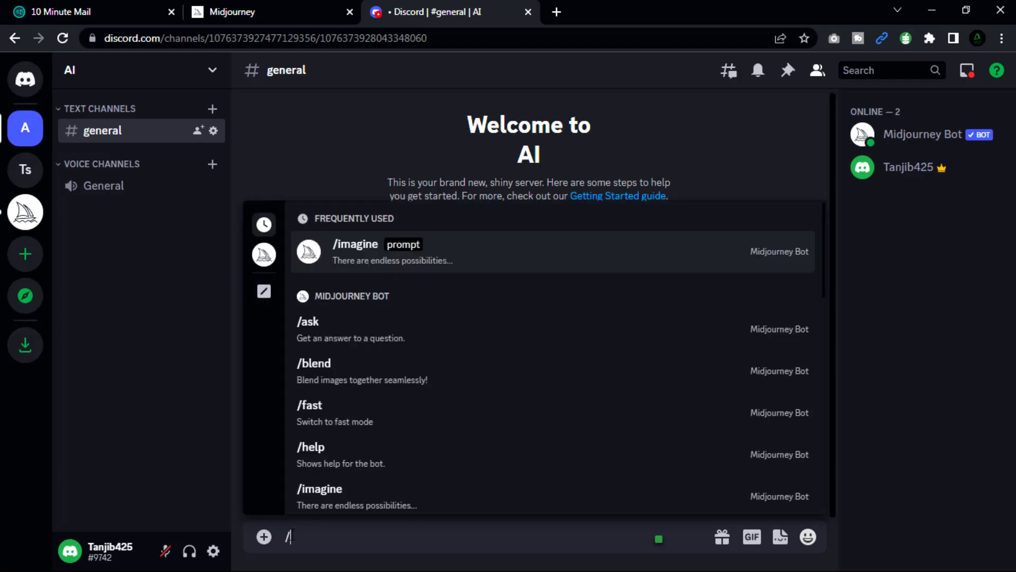
text(imag)
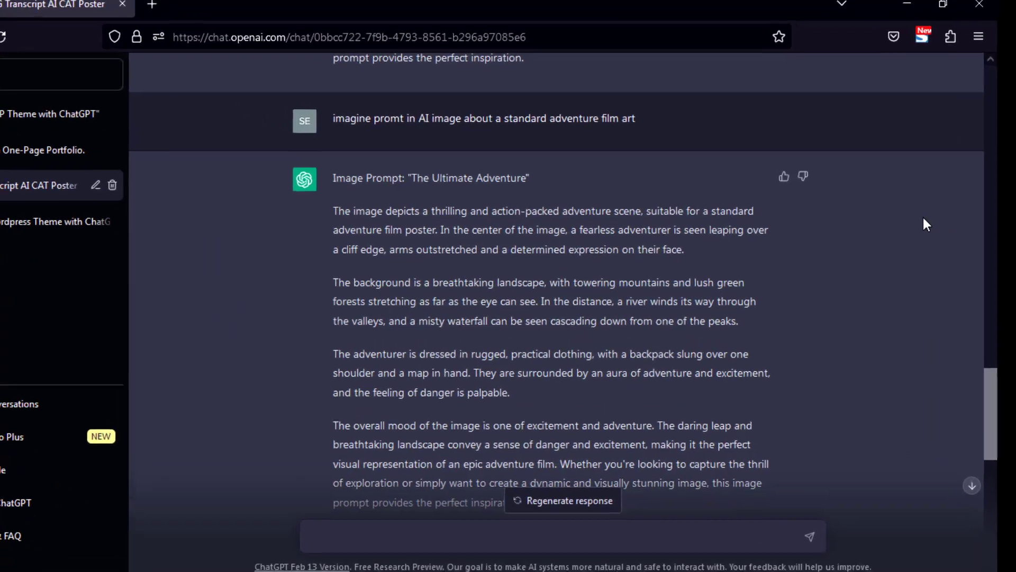
In ChatGPT, review the request for a standard adventure film art prompt and highlight the reply's paragraph describing the background landscape.
drag(331, 116, 594, 123)
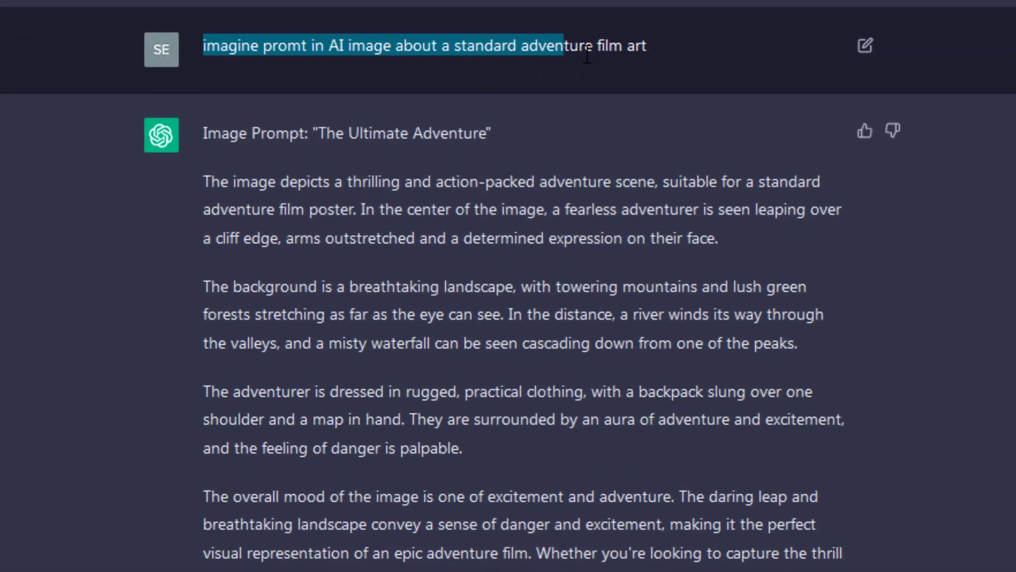
drag(587, 55, 657, 53)
click(407, 316)
scroll(407, 317, down, 3)
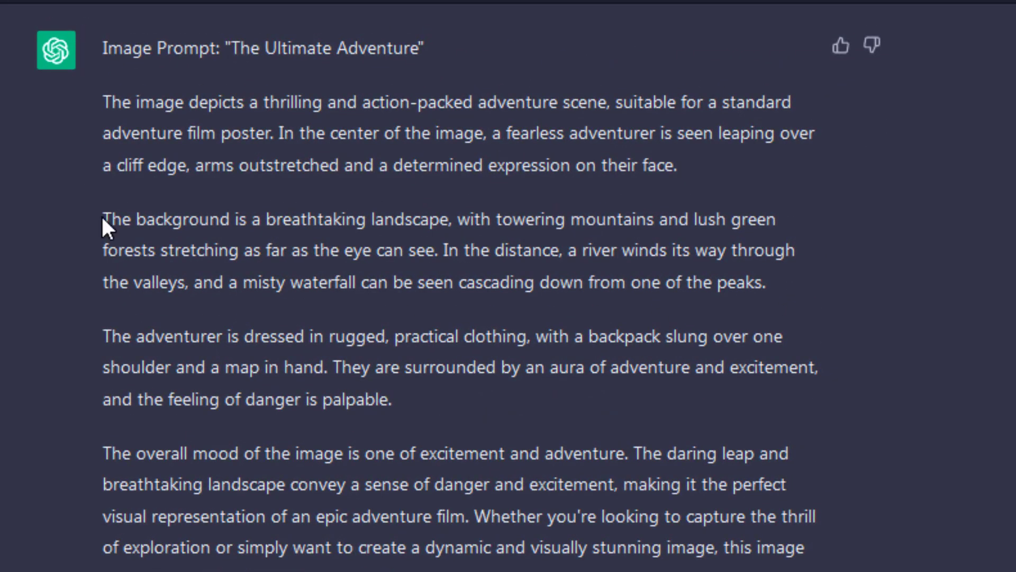
drag(102, 218, 773, 290)
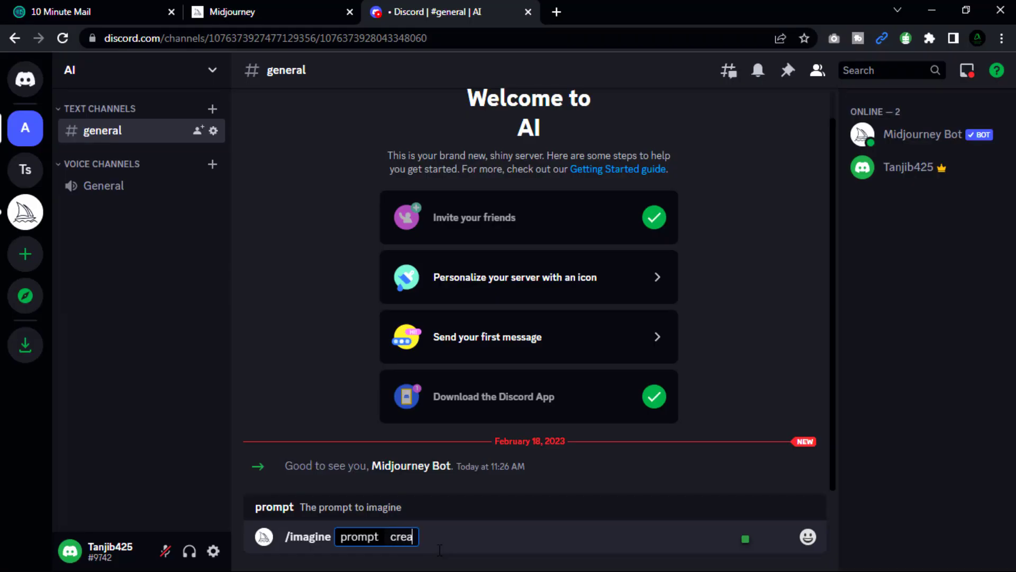
Complete and submit the /imagine prompt as "create a beautiful car ,background dark,highway srface,cyberpunk,realstic,neon,--v 4".
text(te)
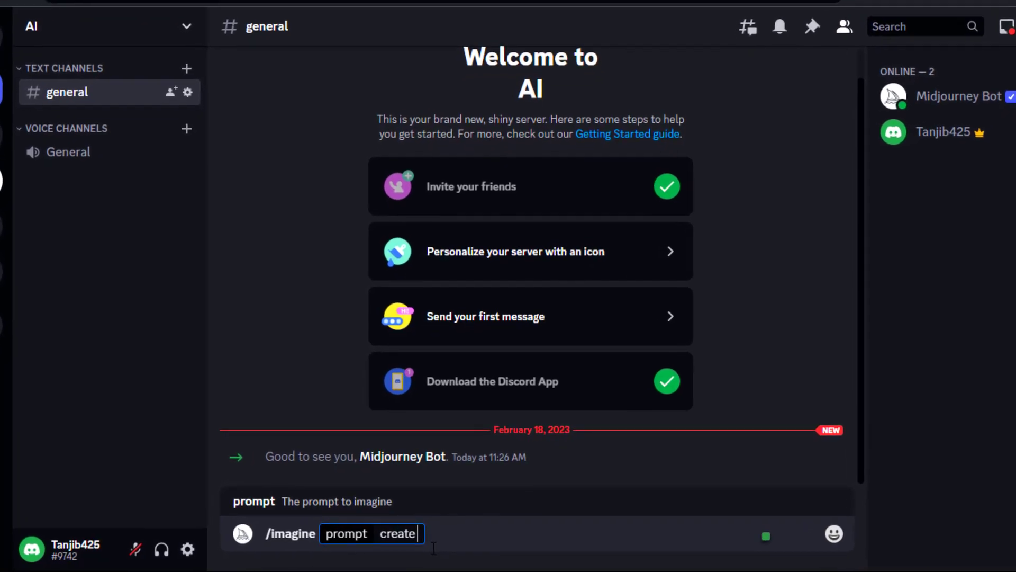
text( a )
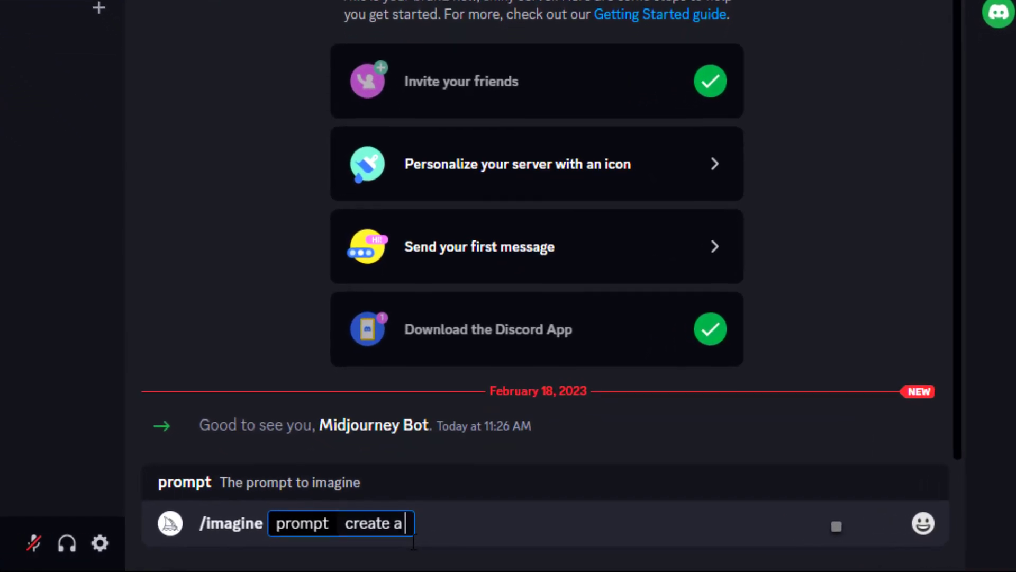
text(beauti)
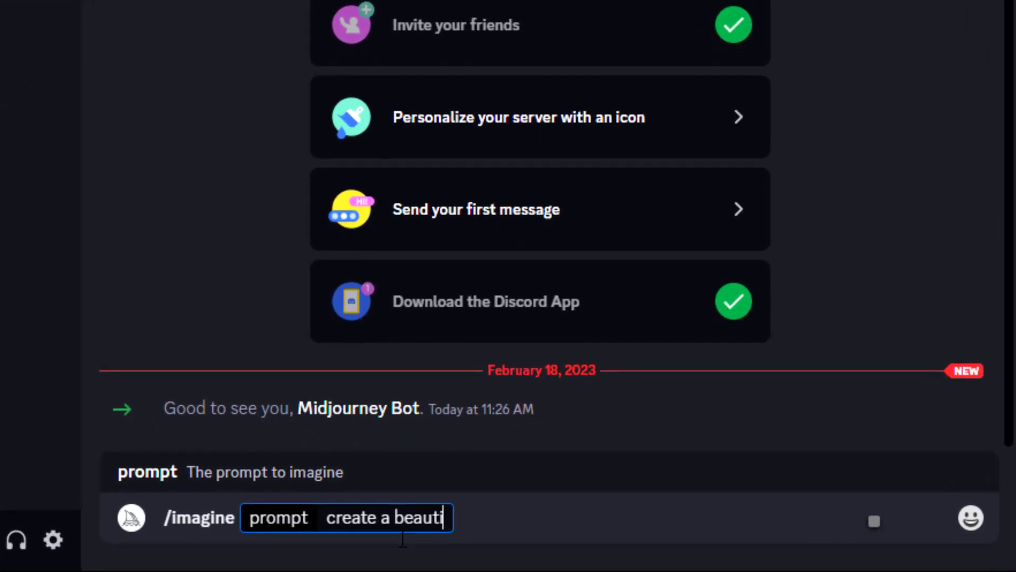
text(ful car ,background dark,highway srface,cyberpunk,r)
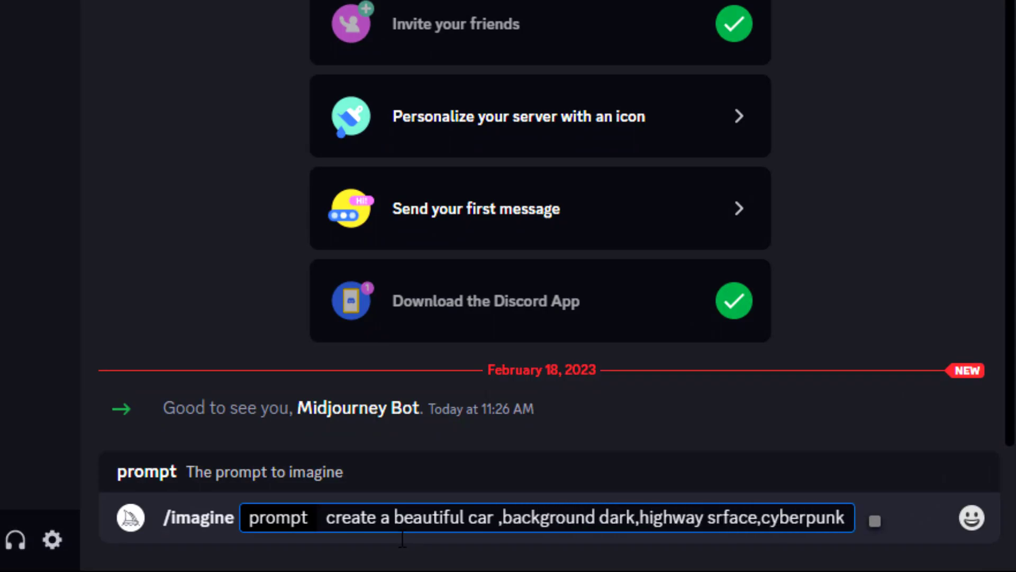
text(ealstic,neon)
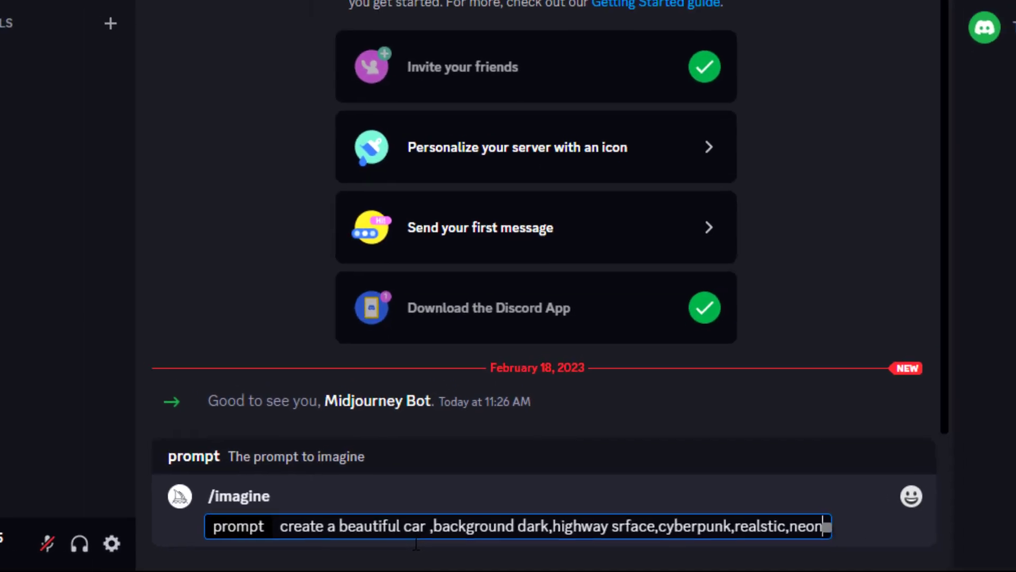
text(,--v)
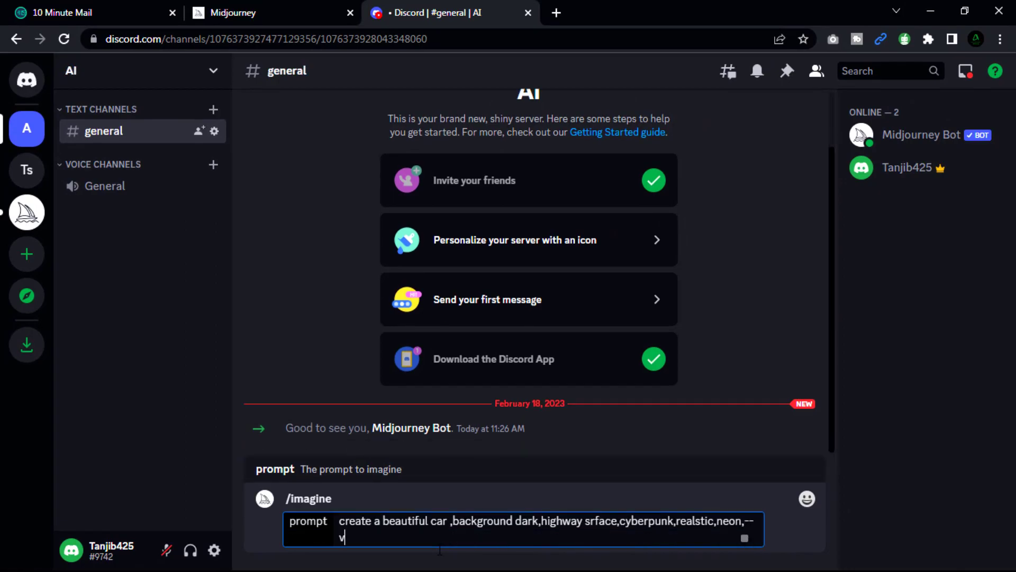
text( 4)
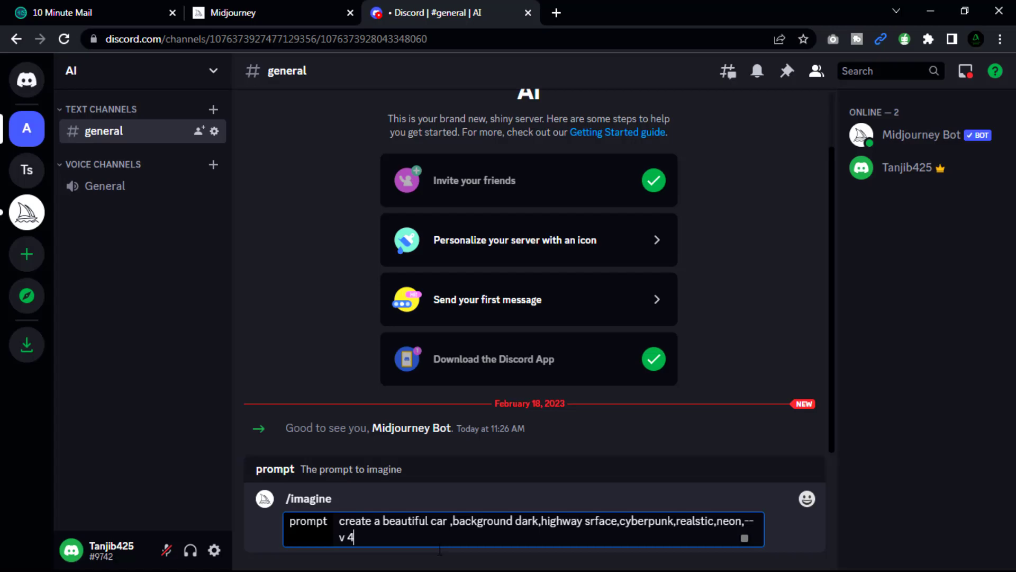
key(Return)
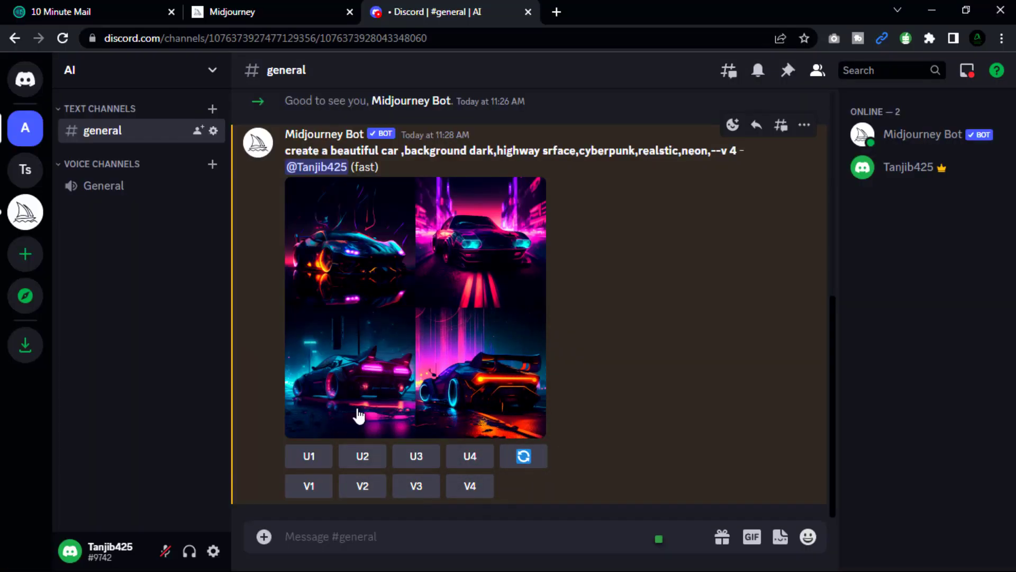
Upscale the third car image and save its full-size version to the Desktop as a PNG.
click(417, 456)
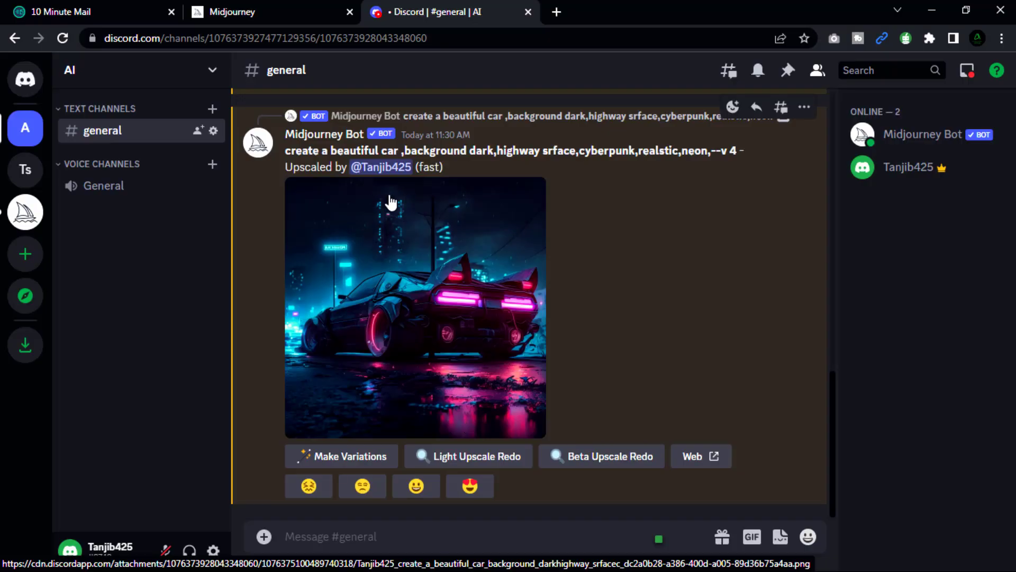
click(387, 332)
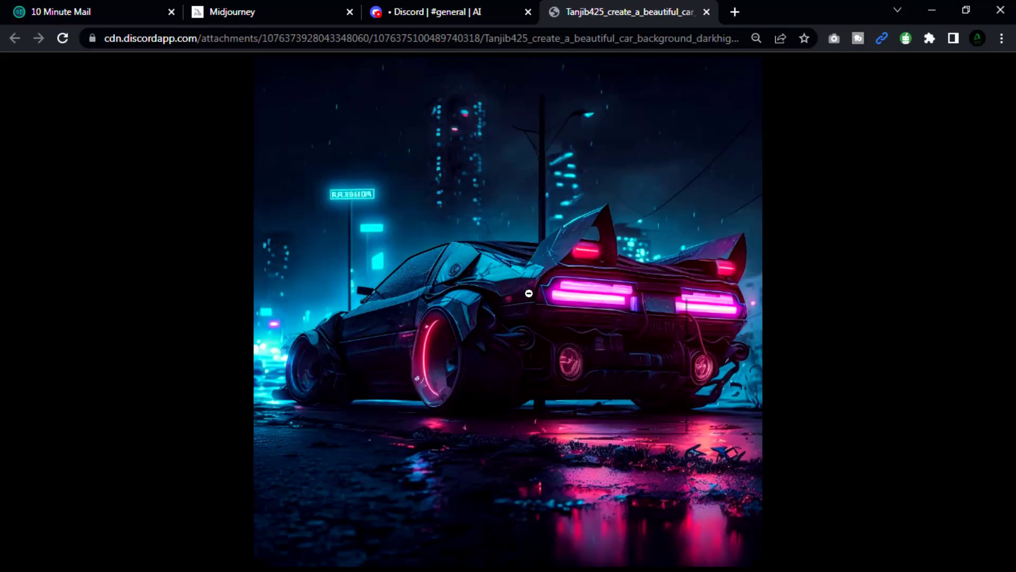
right_click(529, 293)
click(553, 322)
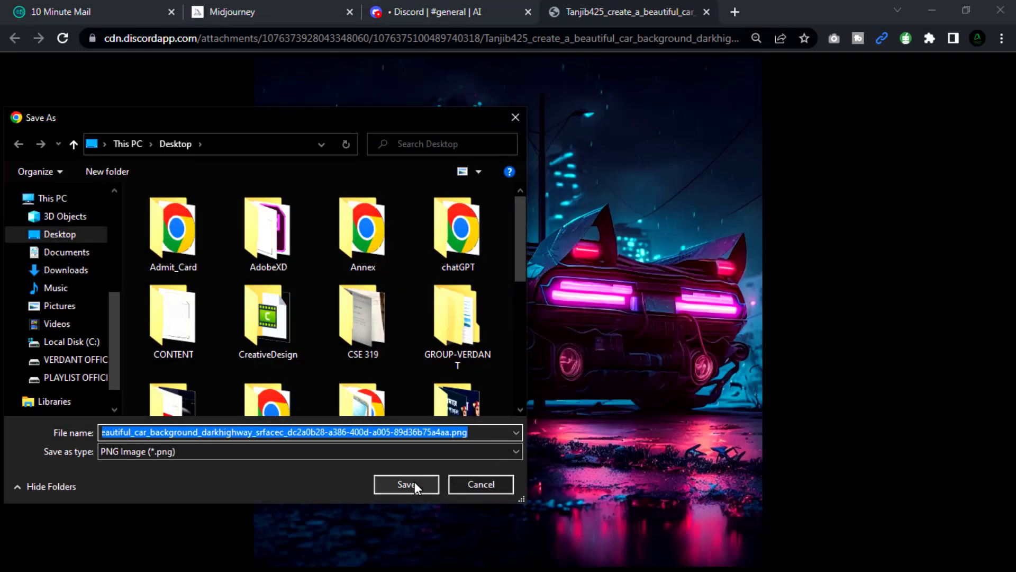
click(414, 481)
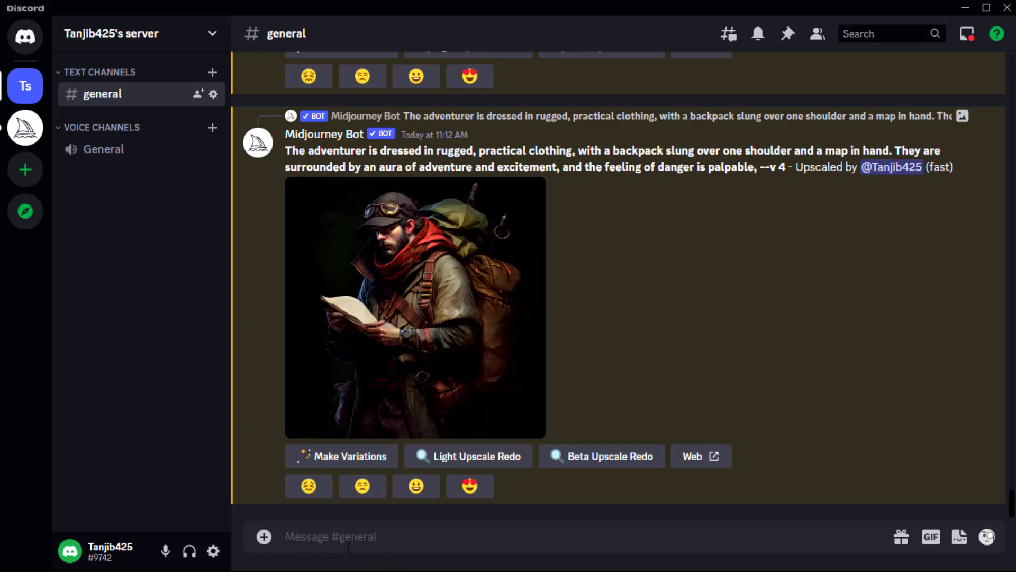
In the Discord desktop app, upload IMG_1851 (1).jpg to the personal server's general channel and copy the posted photo's link.
click(264, 536)
click(306, 437)
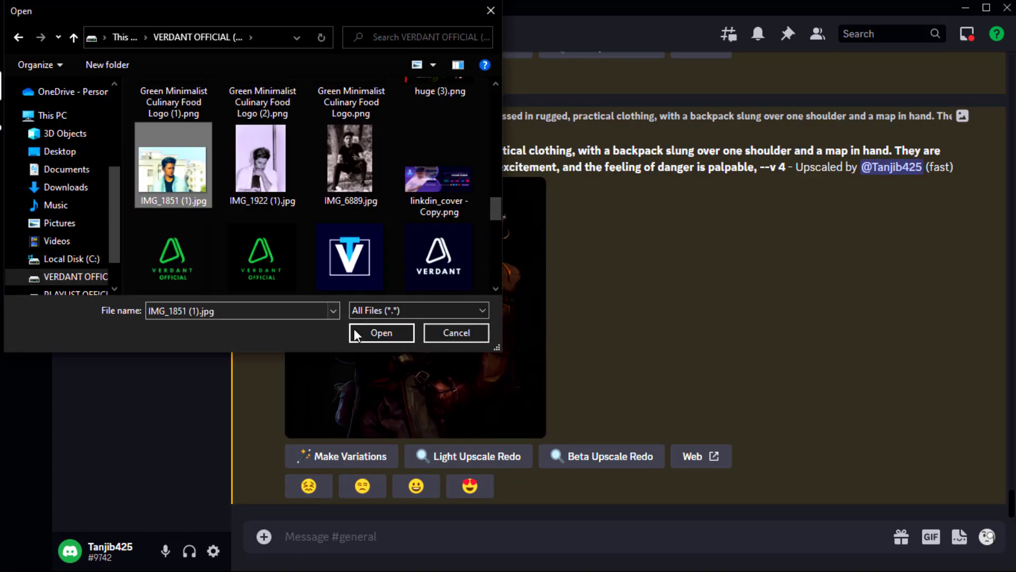
click(356, 331)
key(Return)
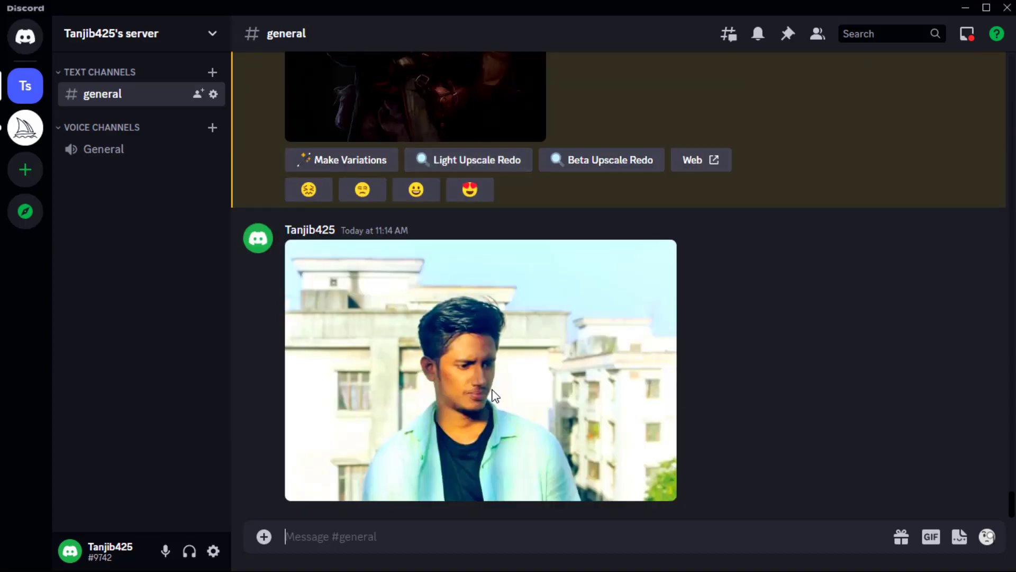
click(486, 349)
right_click(485, 309)
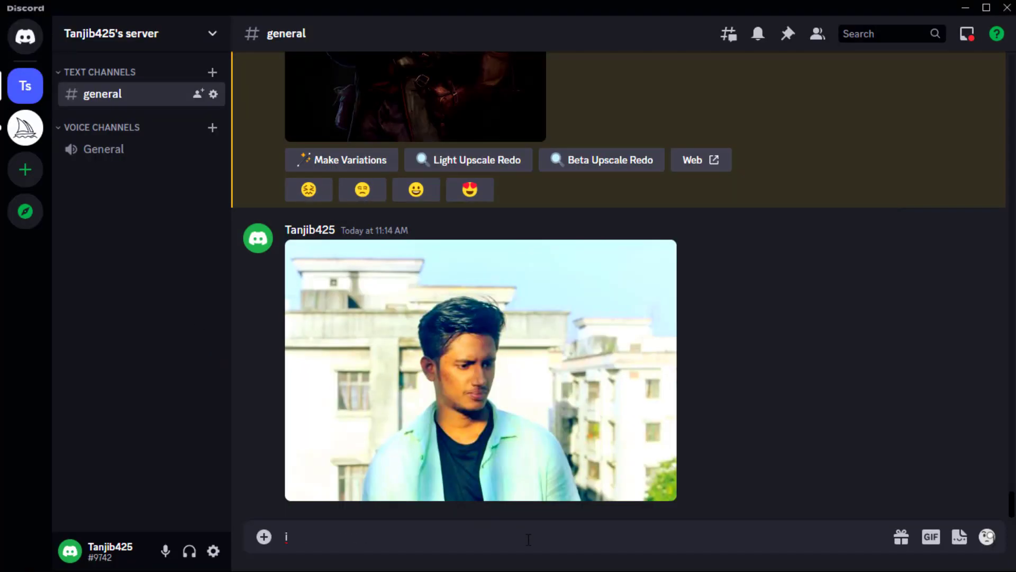
Submit an /imagine prompt made of the copied photo link followed by "realstic,cyberpunk,8k, --v 4".
text(/)
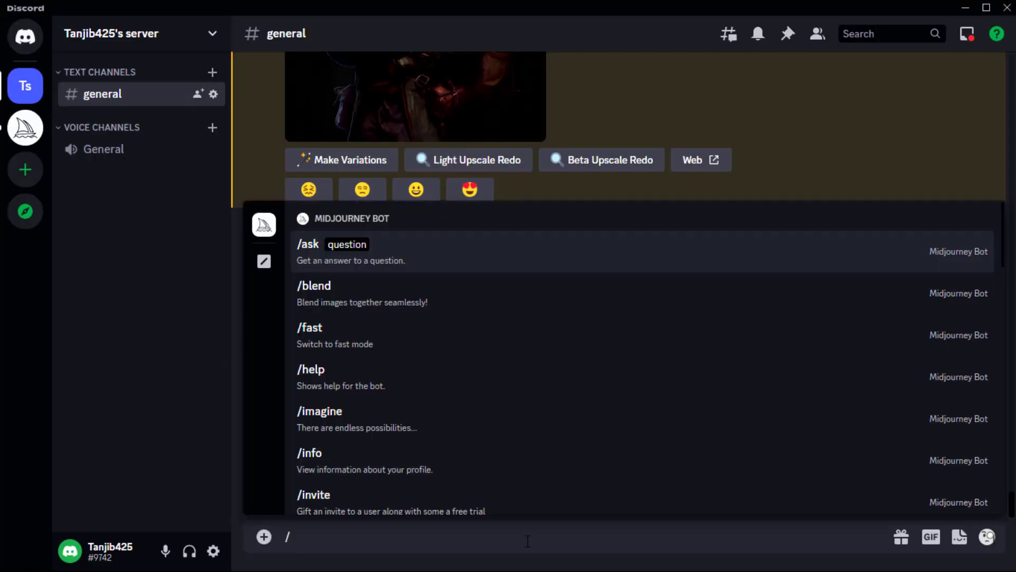
text(i)
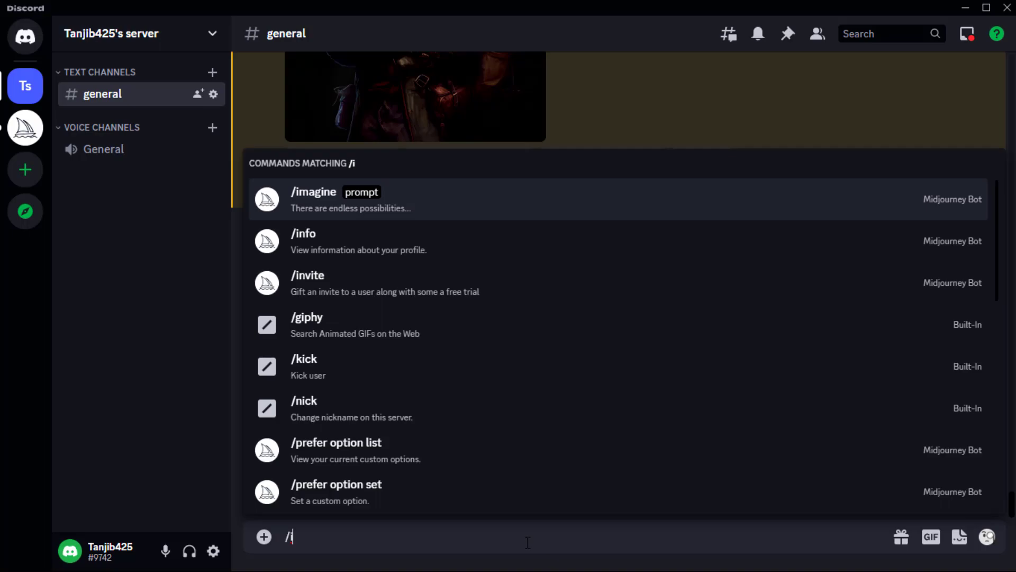
text(m)
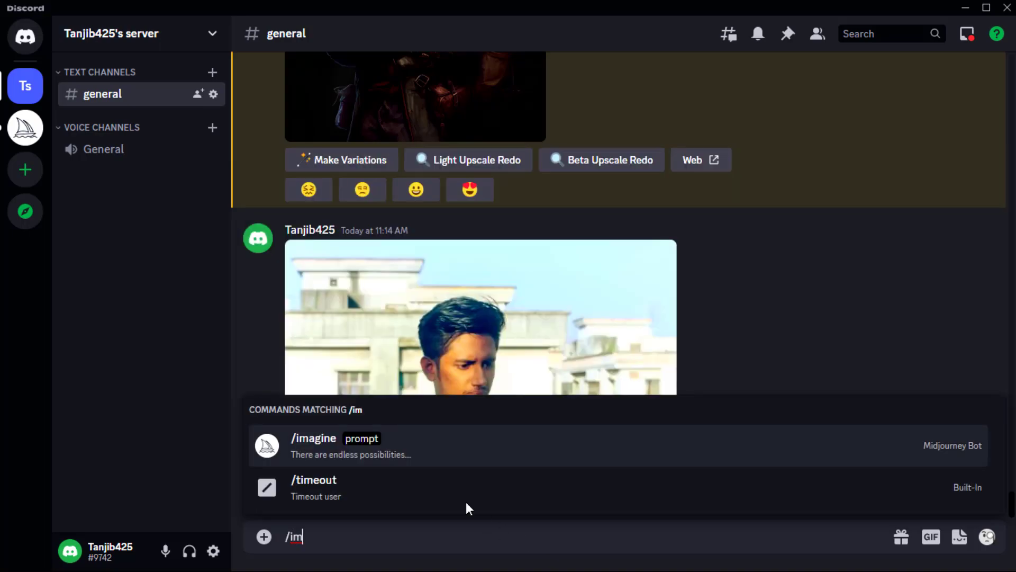
click(411, 462)
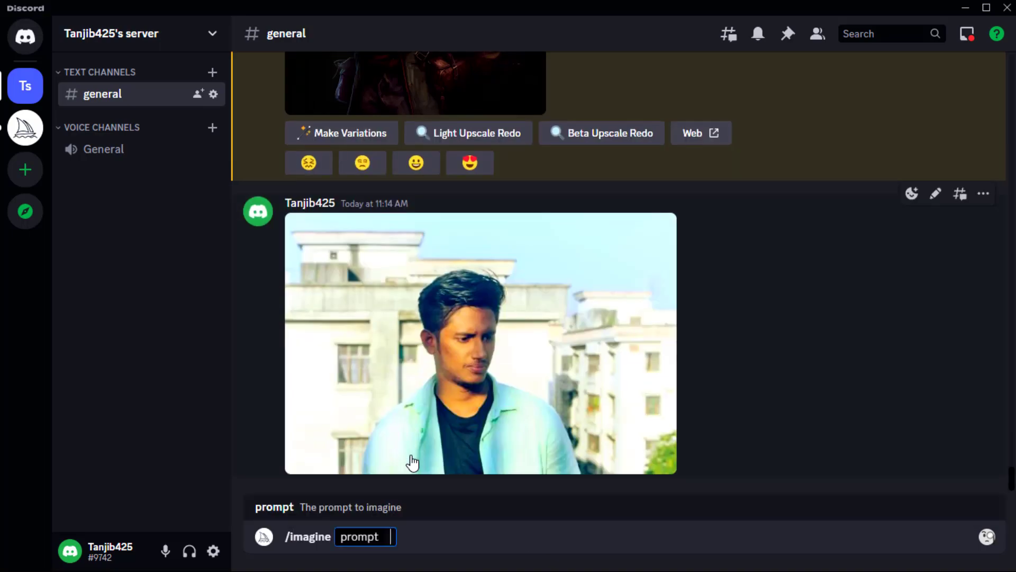
key(ctrl+v)
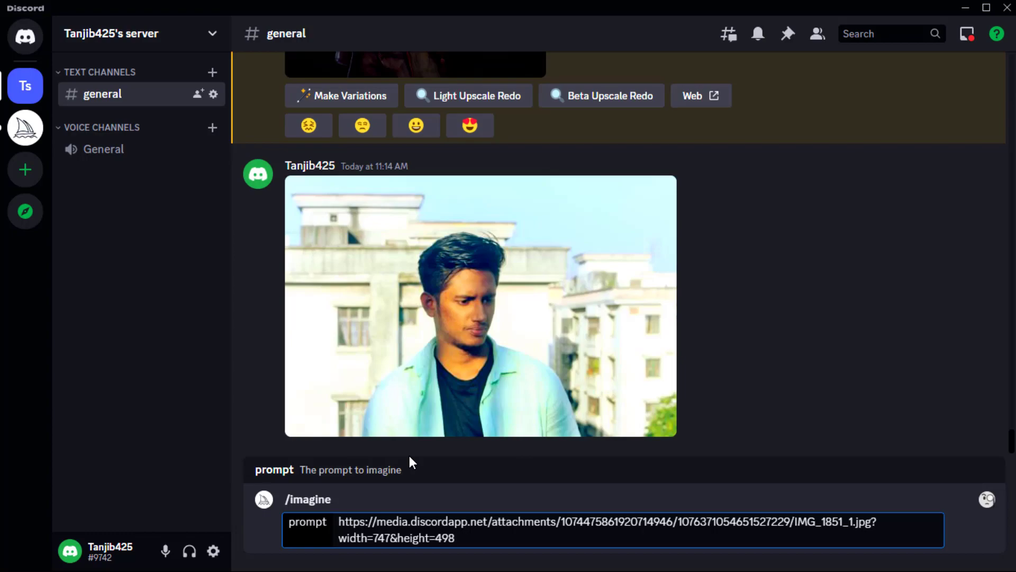
text(realstic,cyberpunk,8)
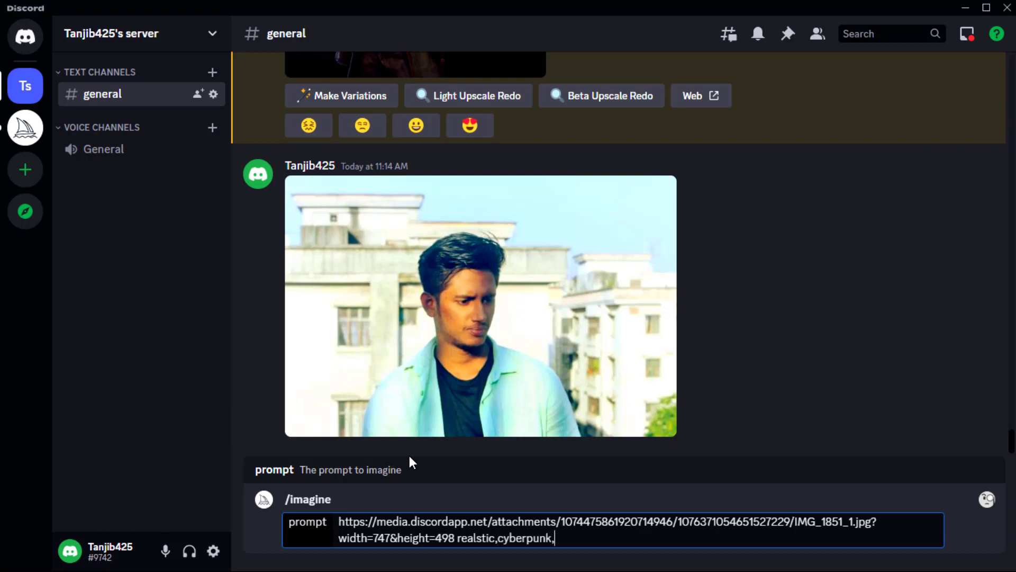
text(k, --v 4)
key(Return)
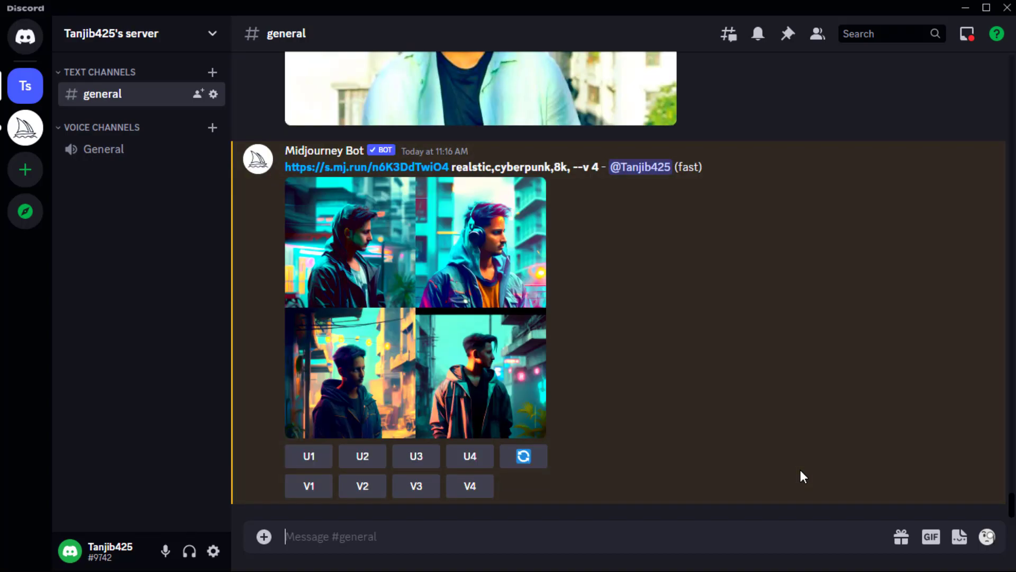
Upscale the first cyberpunk portrait and save its full-size version to the Desktop as a PNG.
click(309, 455)
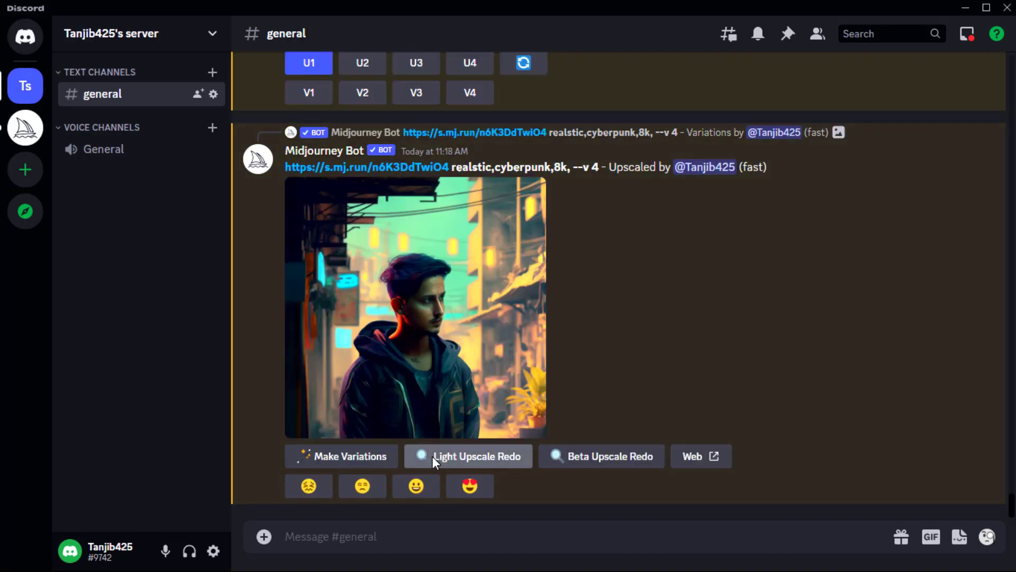
click(457, 341)
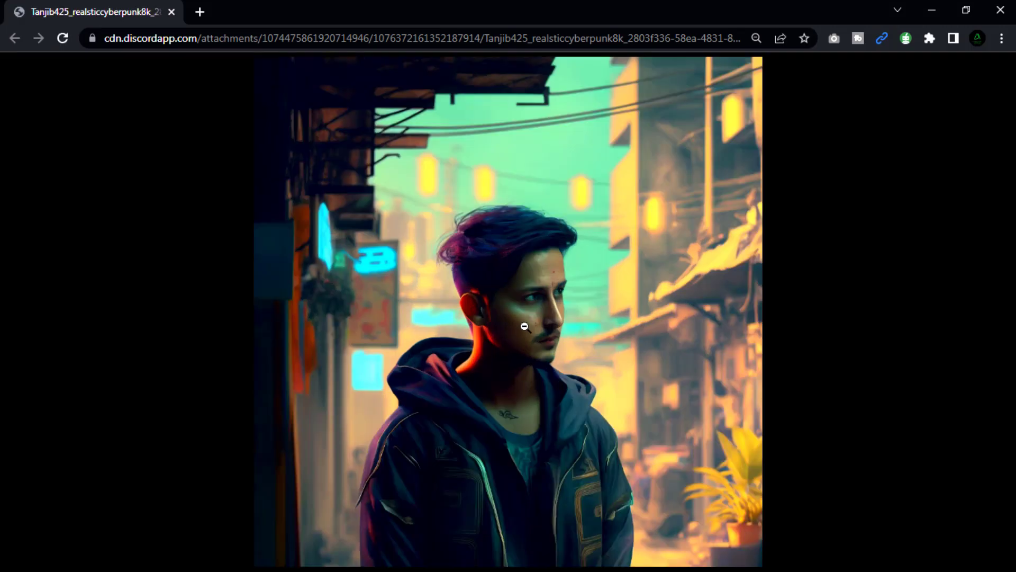
right_click(525, 327)
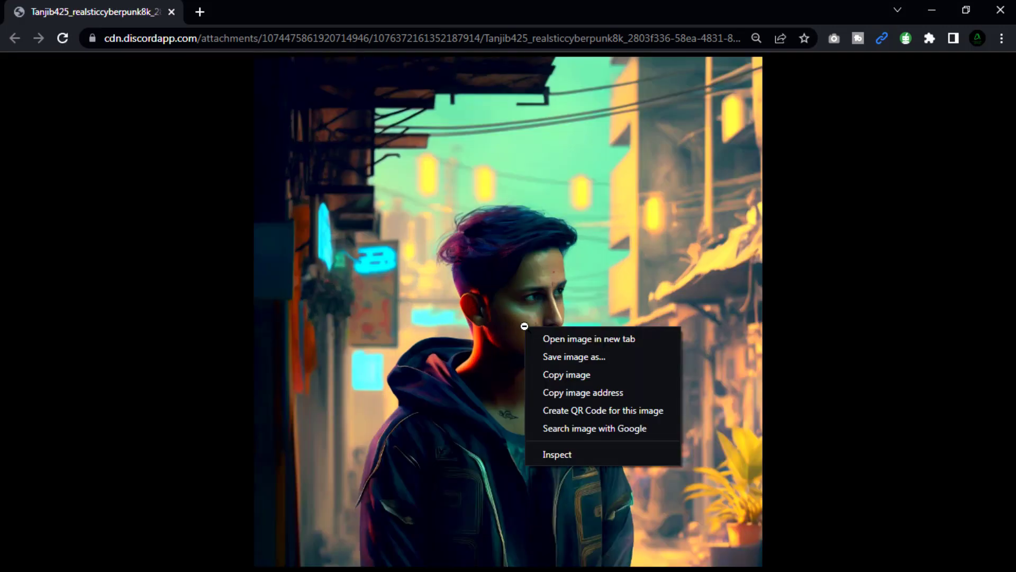
click(561, 356)
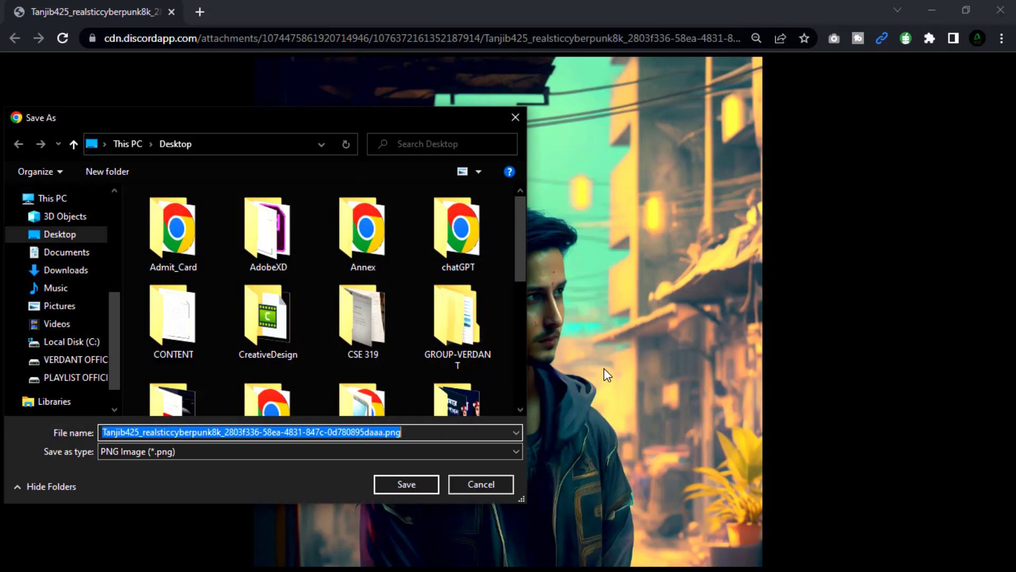
click(422, 483)
Open the saved portrait in the image viewer and zoom in and out on the face to examine its detail.
click(61, 550)
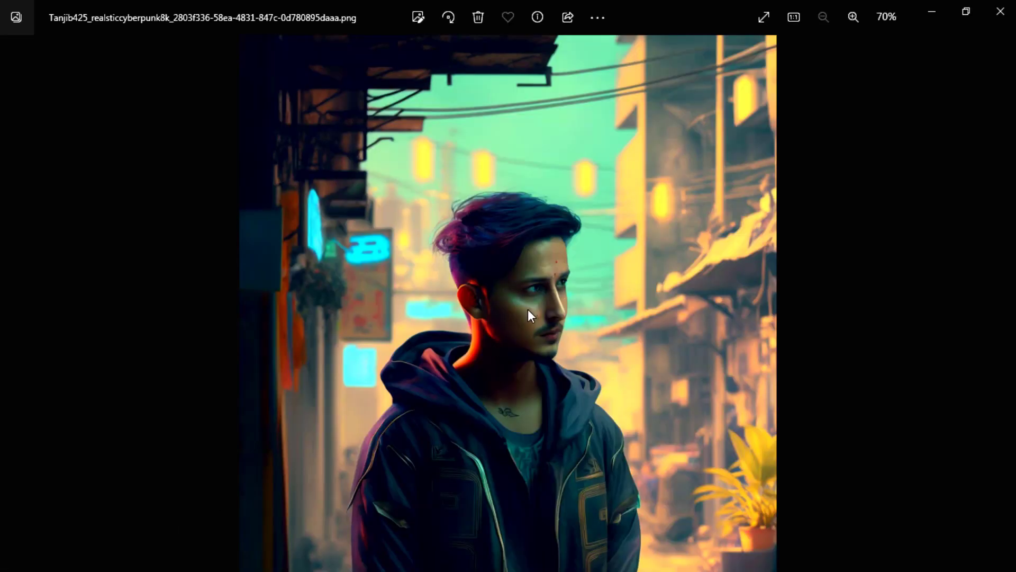
scroll(536, 307, up, 10)
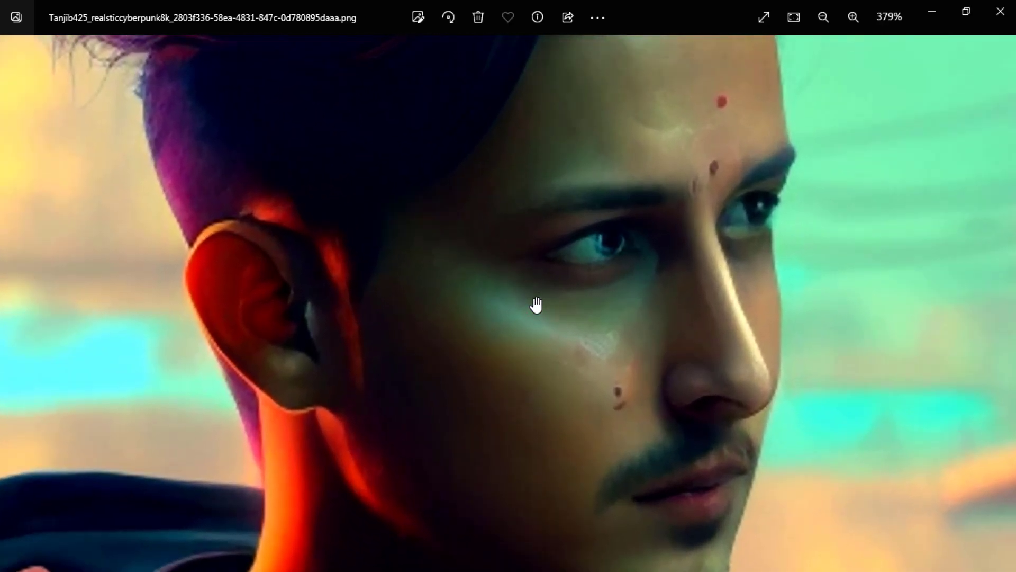
scroll(536, 305, up, 3)
scroll(535, 305, down, 5)
click(849, 17)
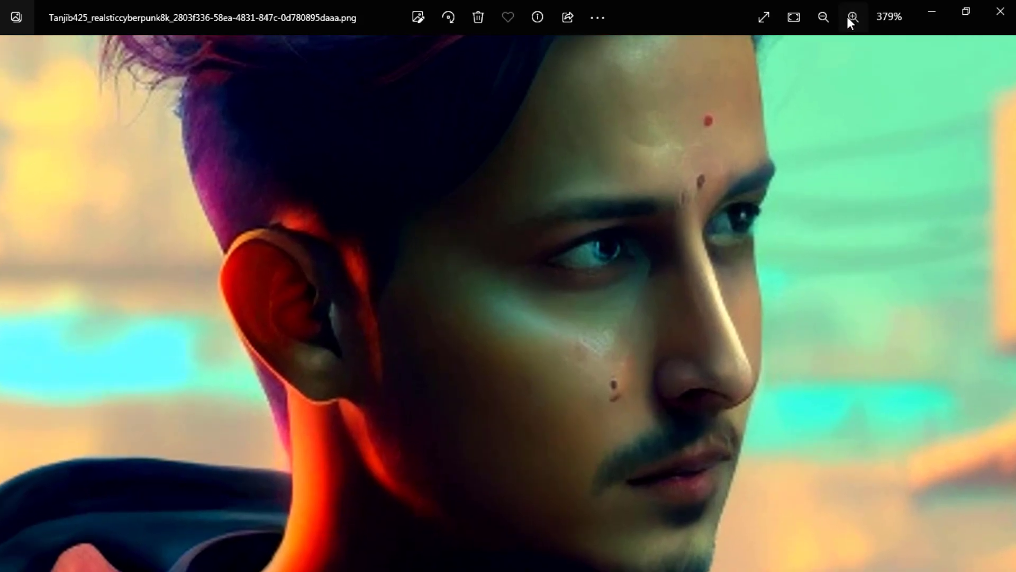
click(850, 16)
click(823, 17)
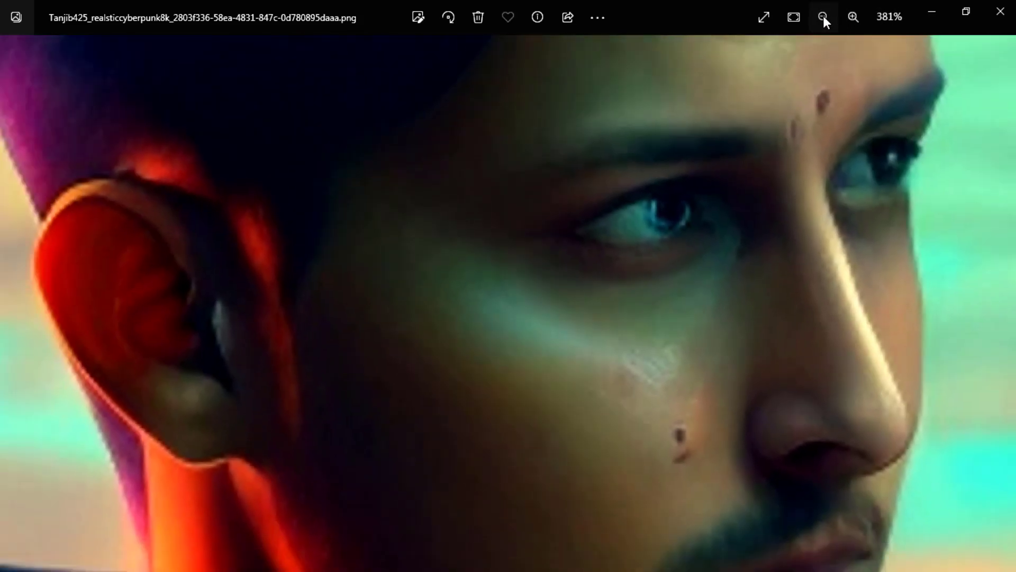